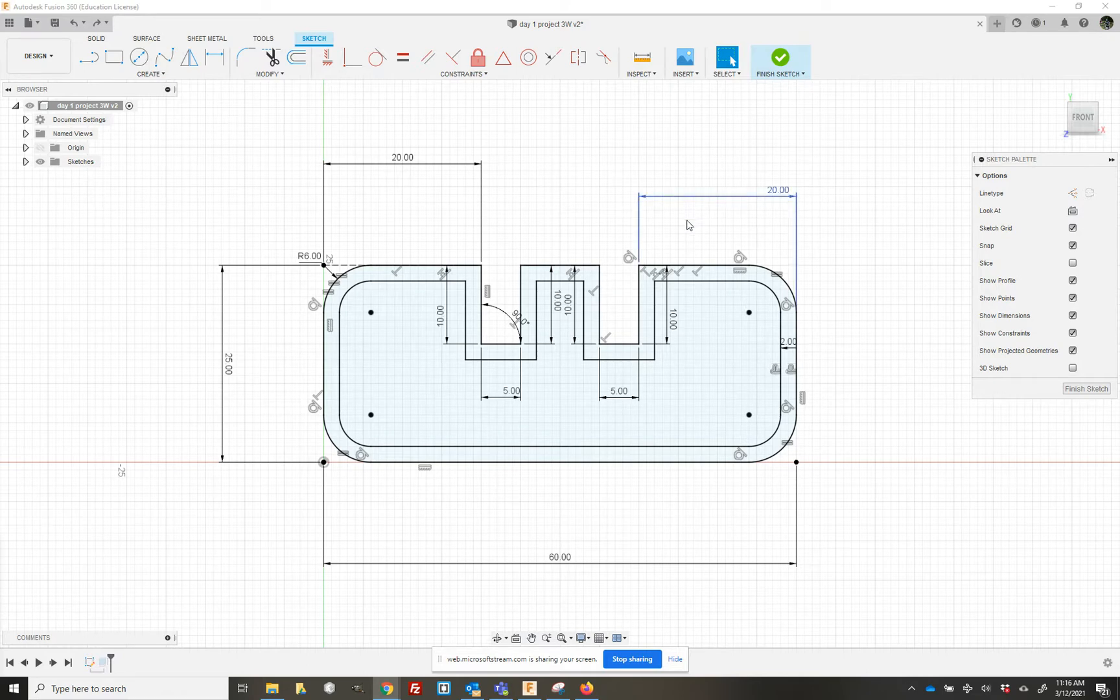
Finish the sketch and inspect the resulting extruded hollow body from the front and at an angle
{"action": "left_click", "coordinate": [721, 280]}
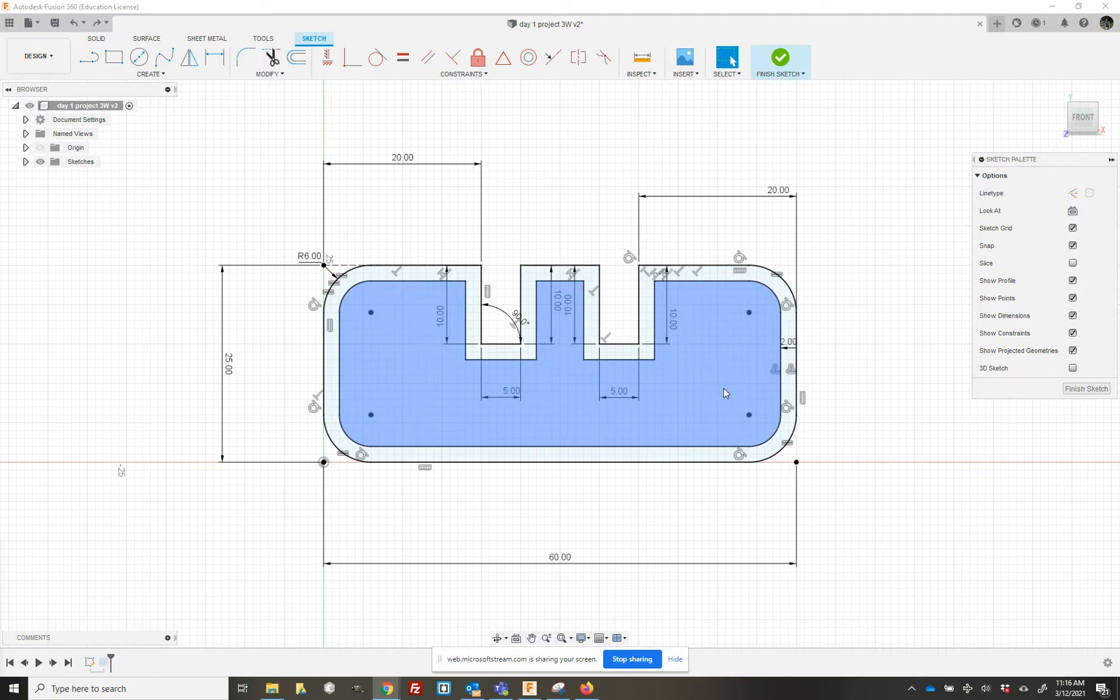
{"action": "left_click", "coordinate": [648, 318]}
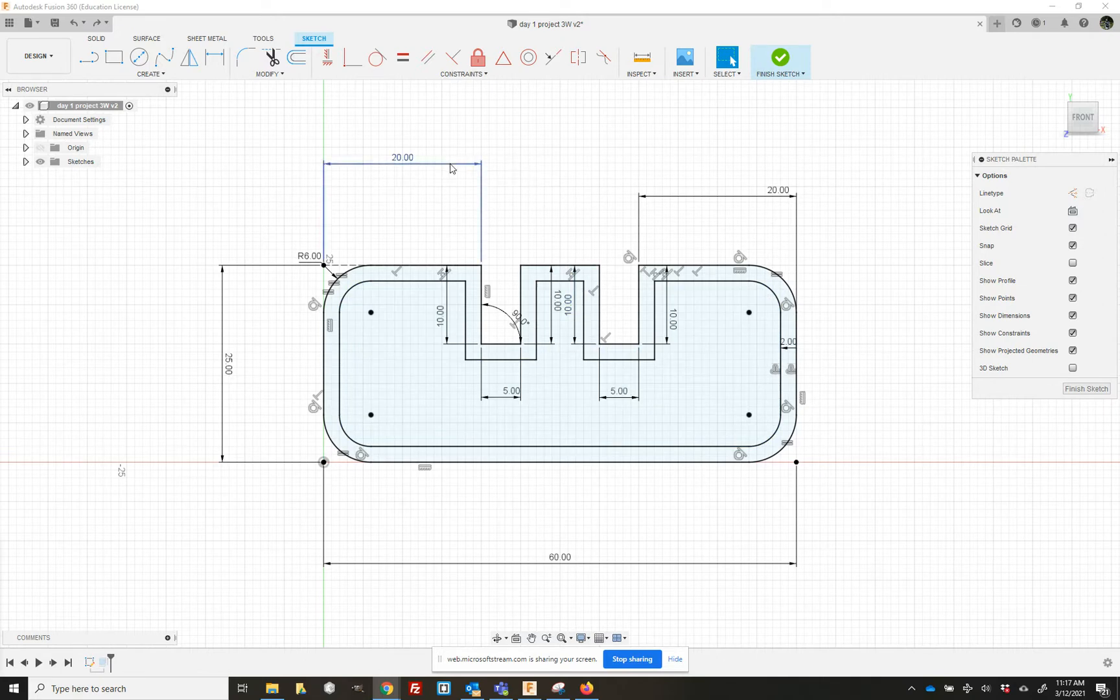
{"action": "left_click", "coordinate": [423, 280]}
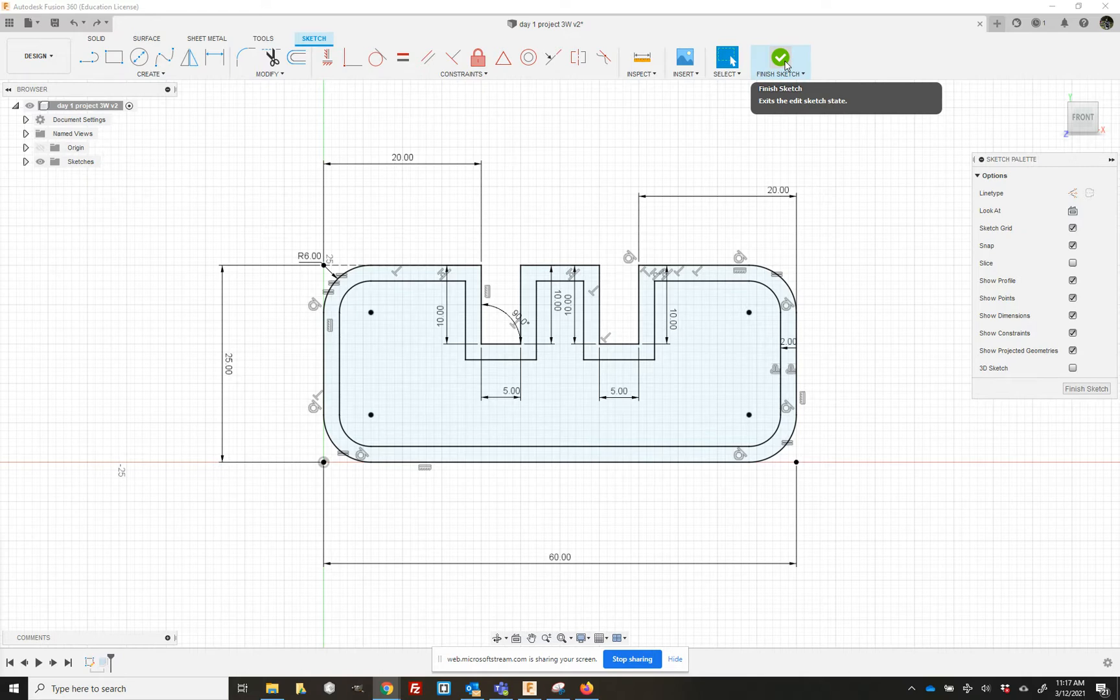
{"action": "left_click", "coordinate": [725, 280]}
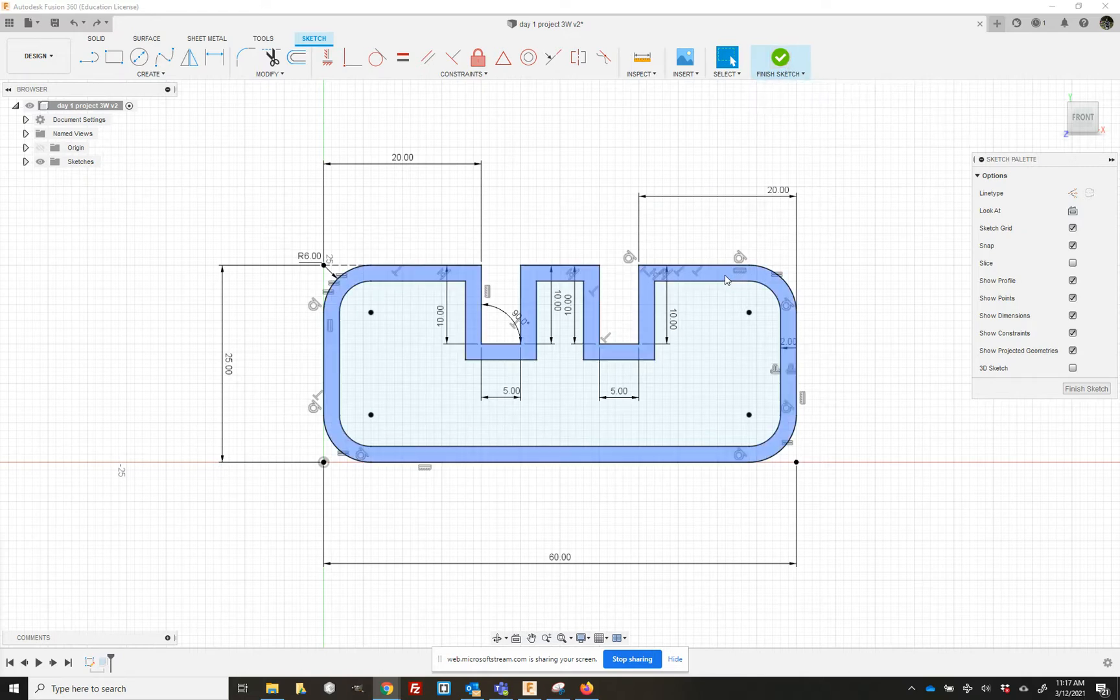
{"action": "left_click", "coordinate": [783, 63]}
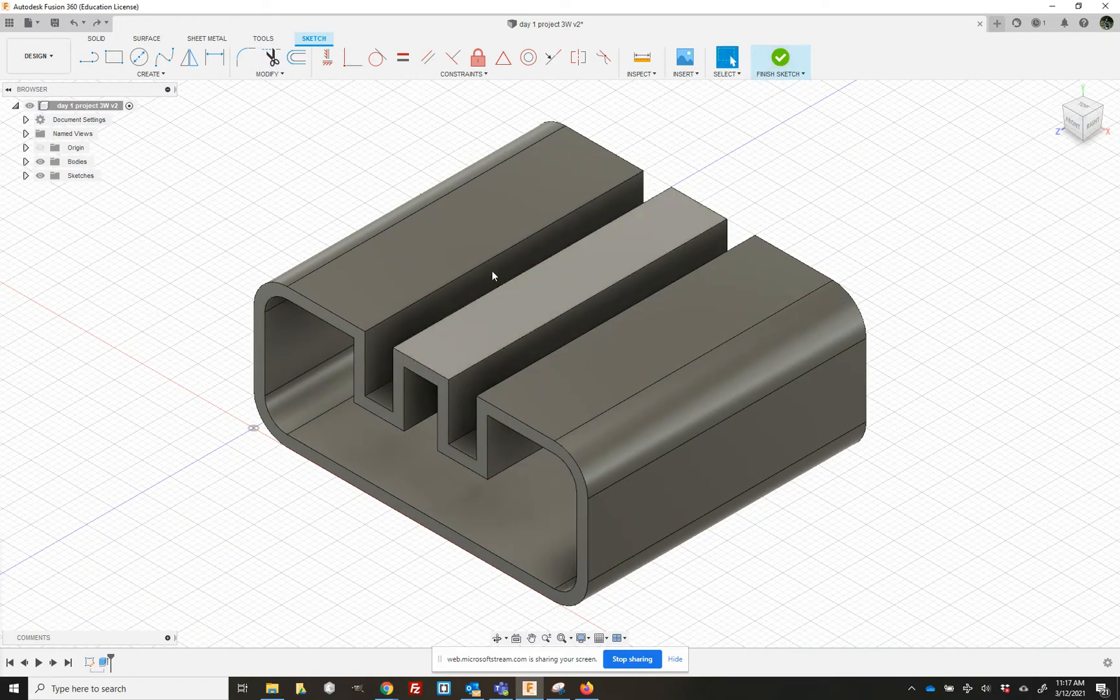
{"action": "mouse_move", "coordinate": [1083, 117]}
{"action": "left_mouse_down"}
{"action": "mouse_move", "coordinate": [1106, 99]}
{"action": "mouse_move", "coordinate": [1116, 63]}
{"action": "left_mouse_up"}
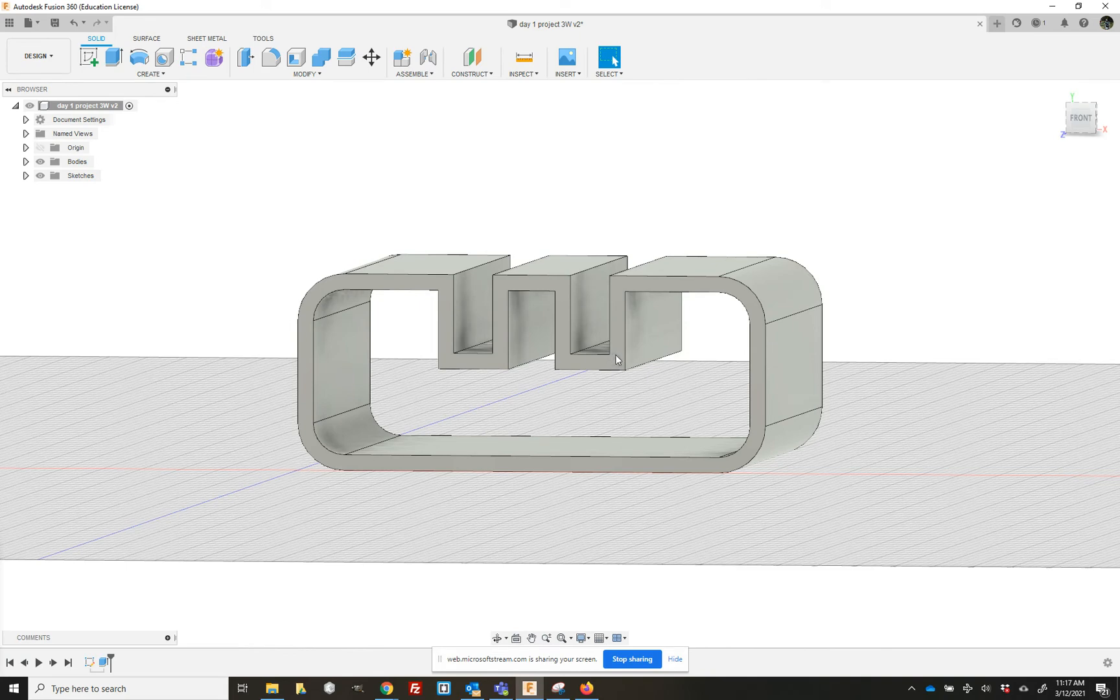
{"action": "left_click", "coordinate": [1085, 114]}
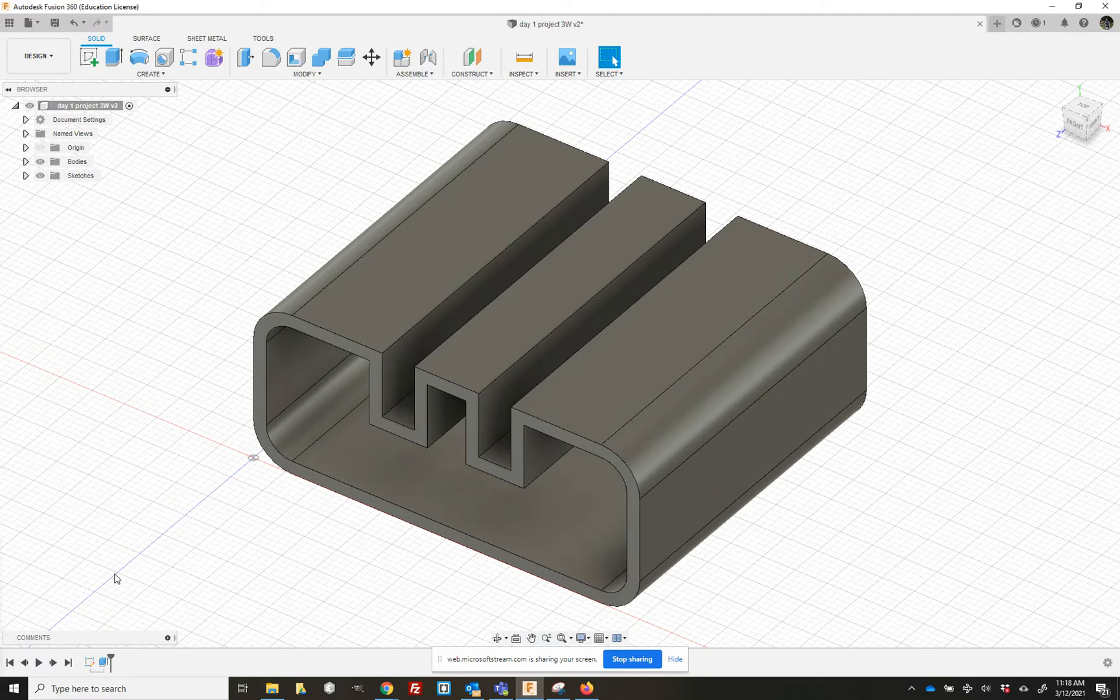
Reopen the profile sketch, check the document units and review its dimensions, and finish the sketch
{"action": "right_click", "coordinate": [89, 662]}
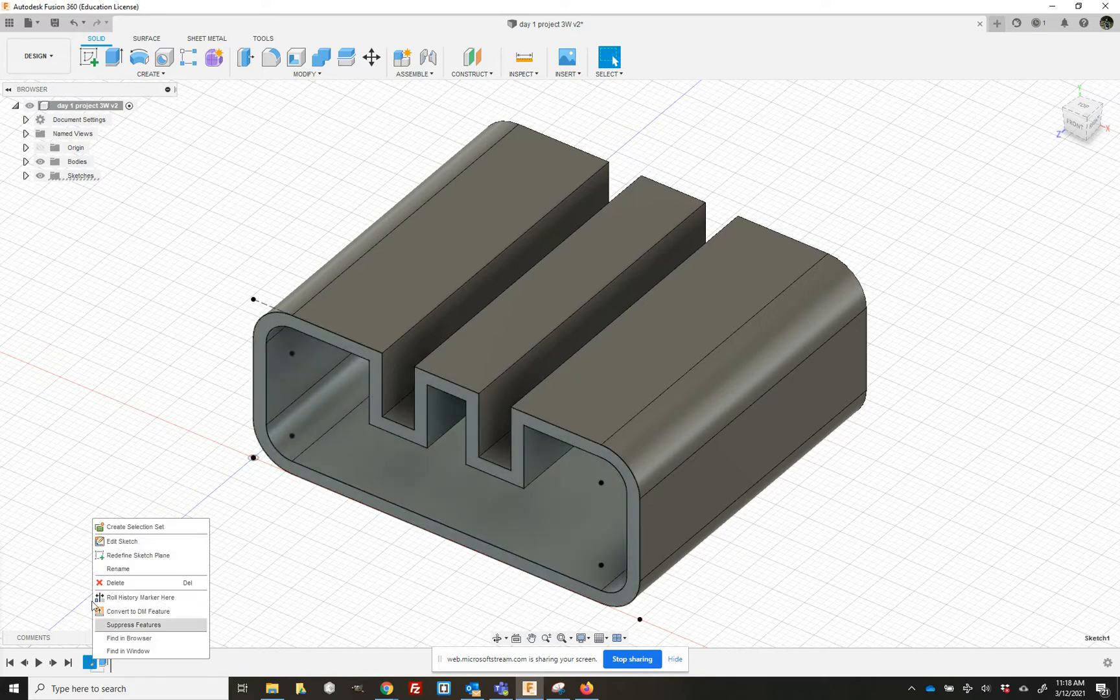
{"action": "left_click", "coordinate": [113, 543]}
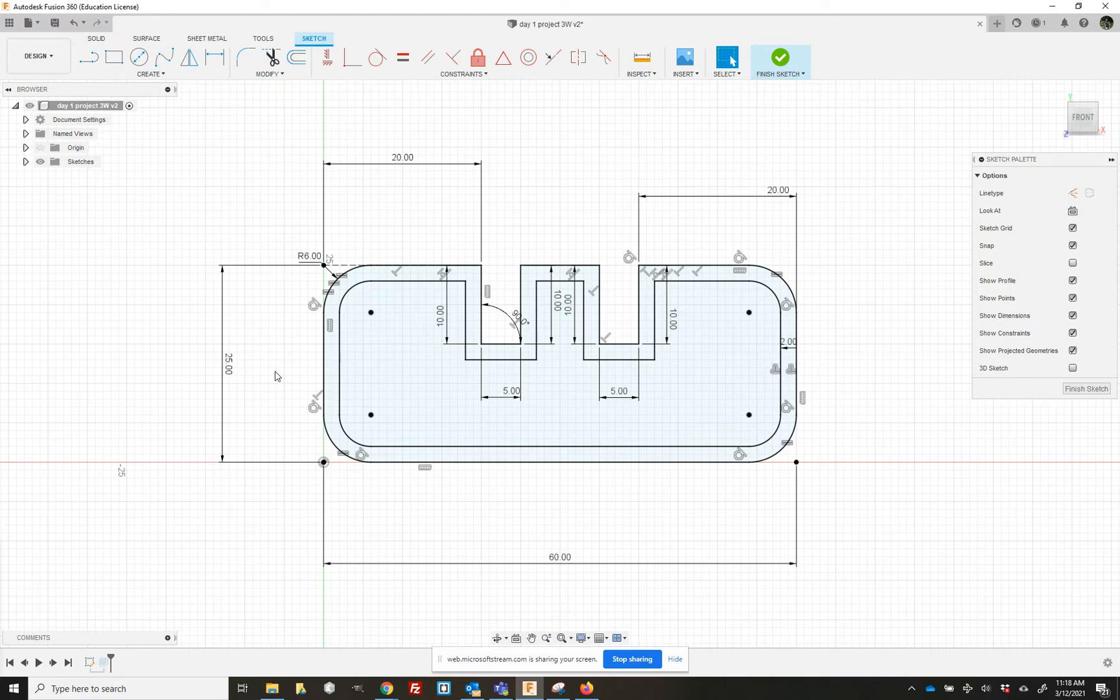
{"action": "left_click", "coordinate": [26, 120]}
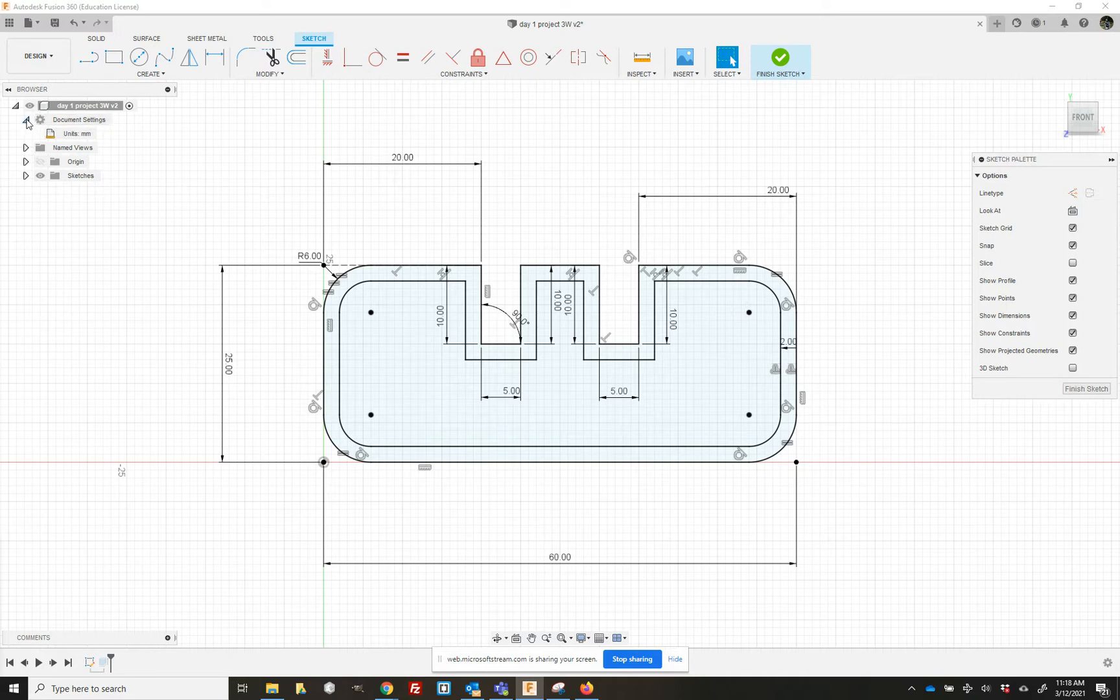
{"action": "left_click", "coordinate": [26, 120]}
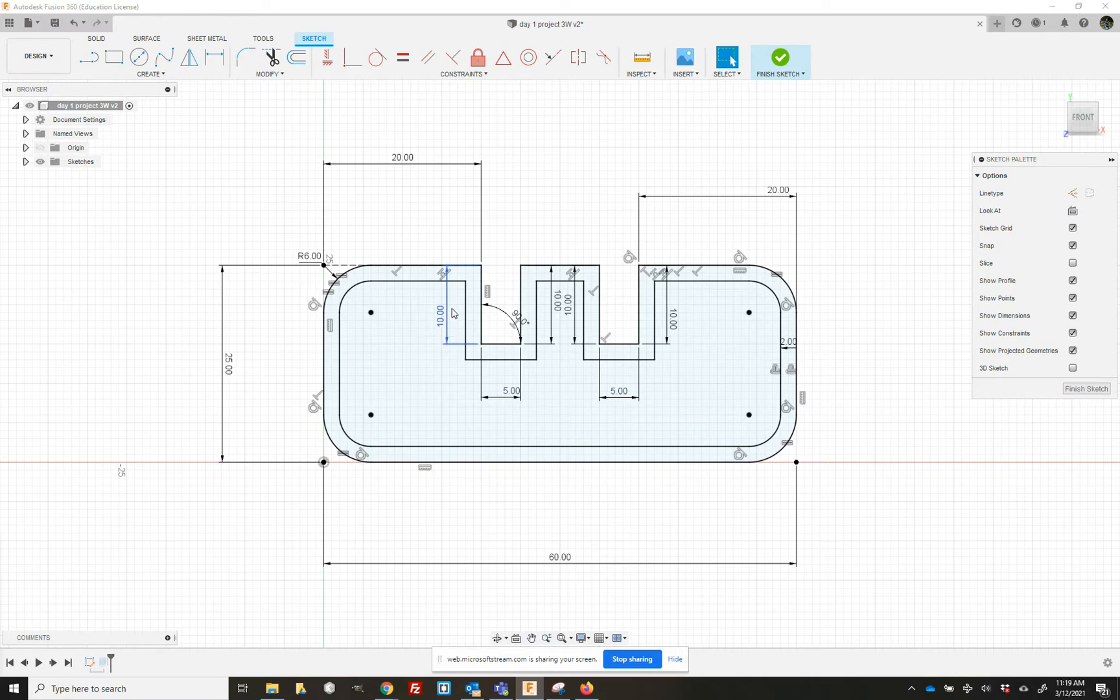
{"action": "left_click", "coordinate": [474, 387]}
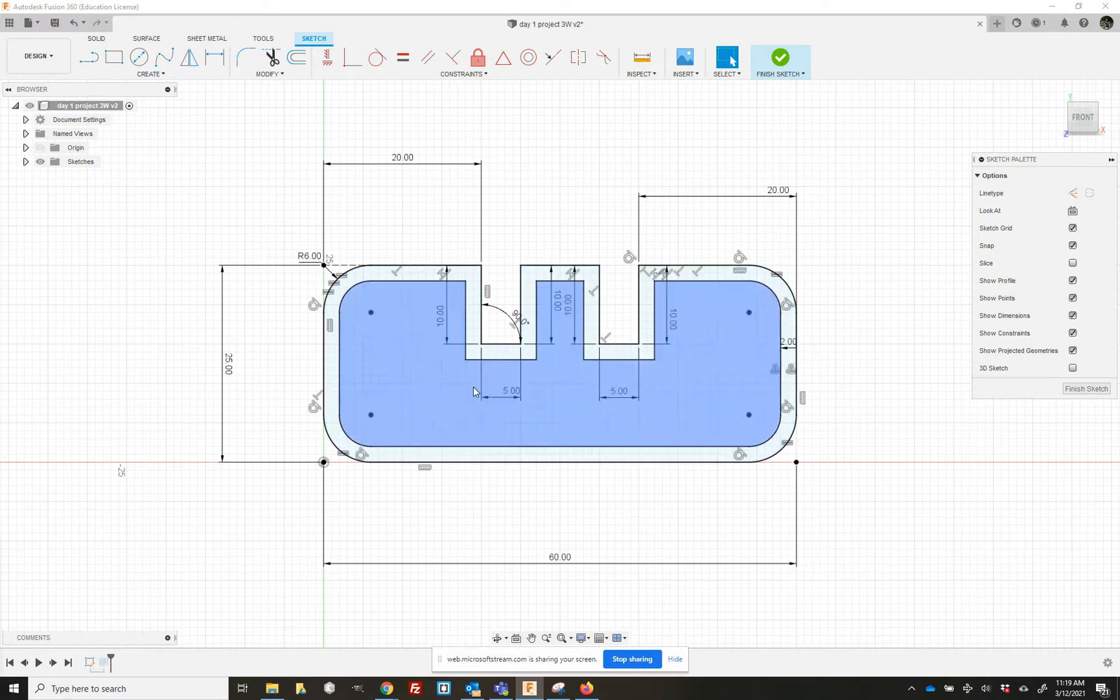
{"action": "left_click", "coordinate": [490, 396]}
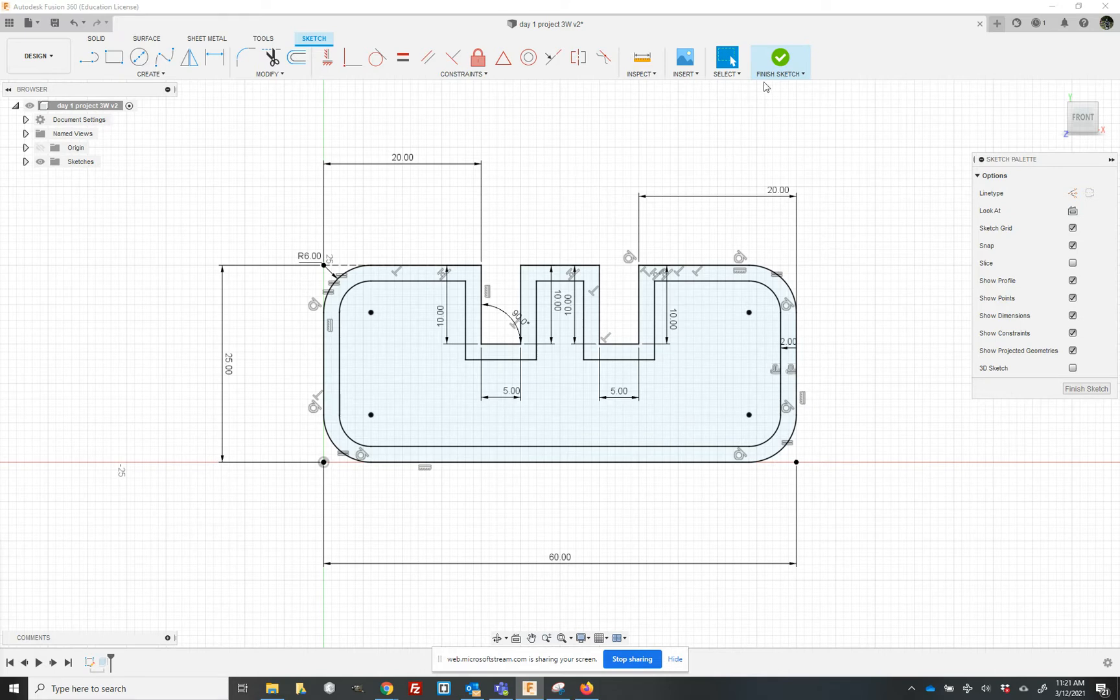
{"action": "left_click", "coordinate": [780, 63]}
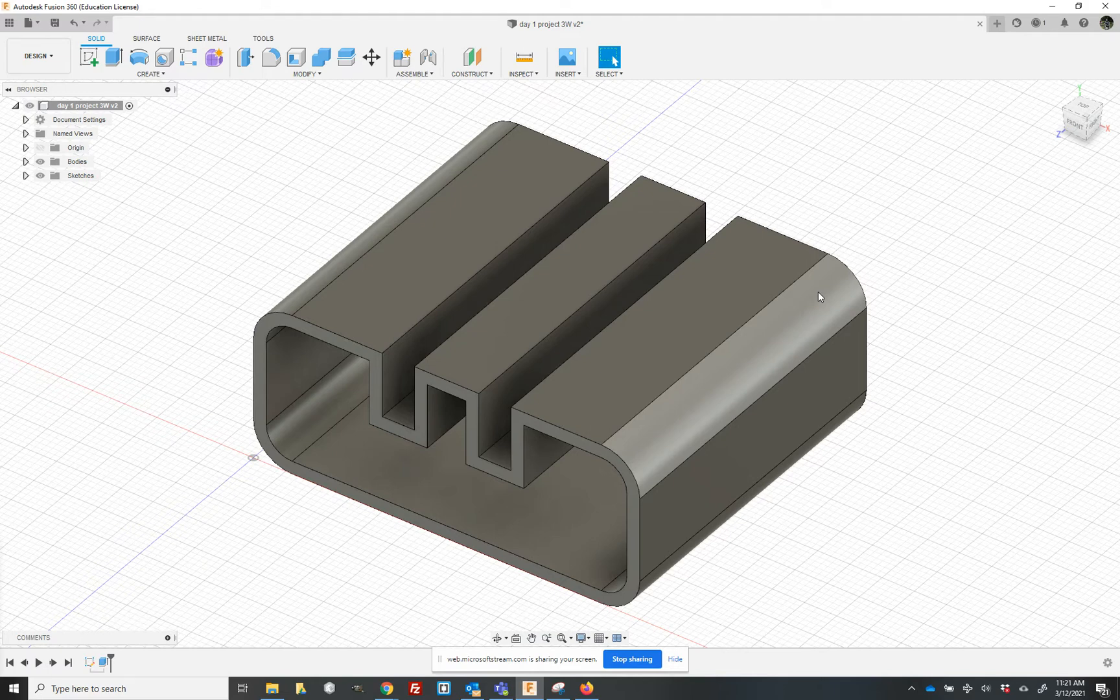
Set the profile's overall height to 15 mm in its sketch, finish the sketch and view the updated body
{"action": "right_click", "coordinate": [89, 662]}
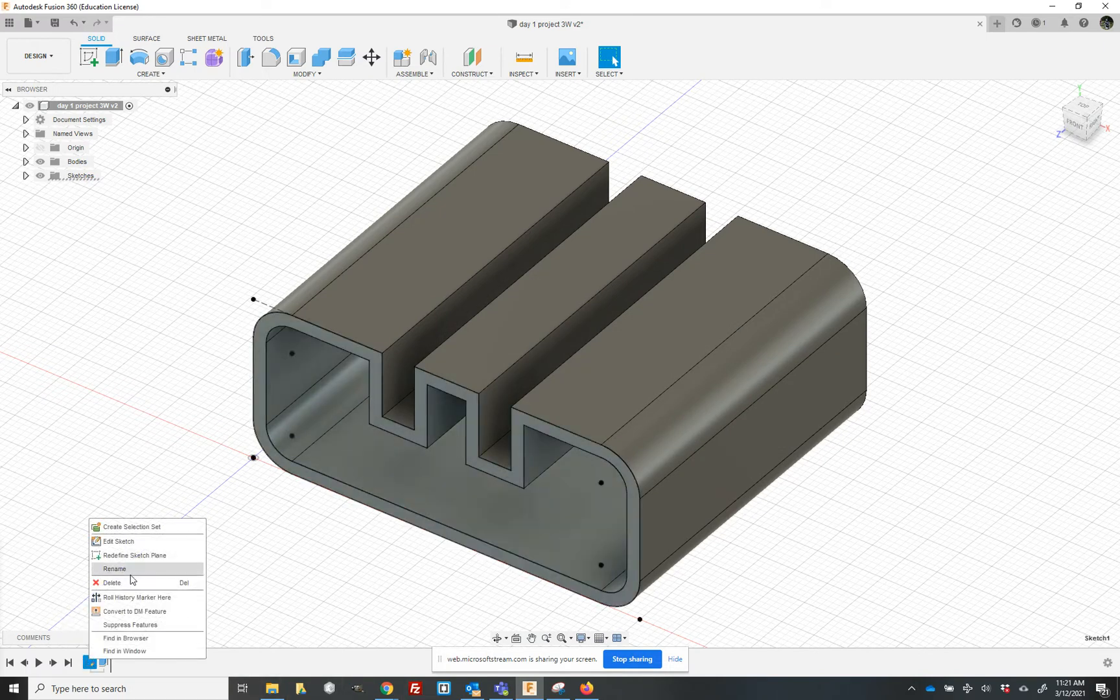
{"action": "left_click", "coordinate": [133, 543]}
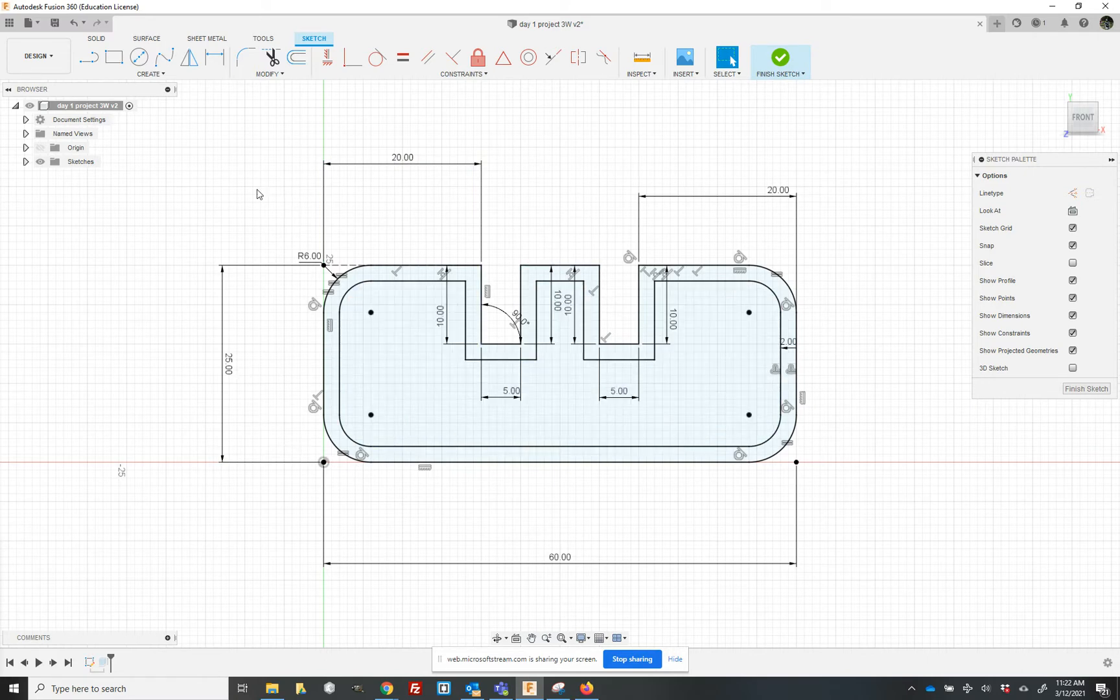
{"action": "double_click", "coordinate": [230, 363]}
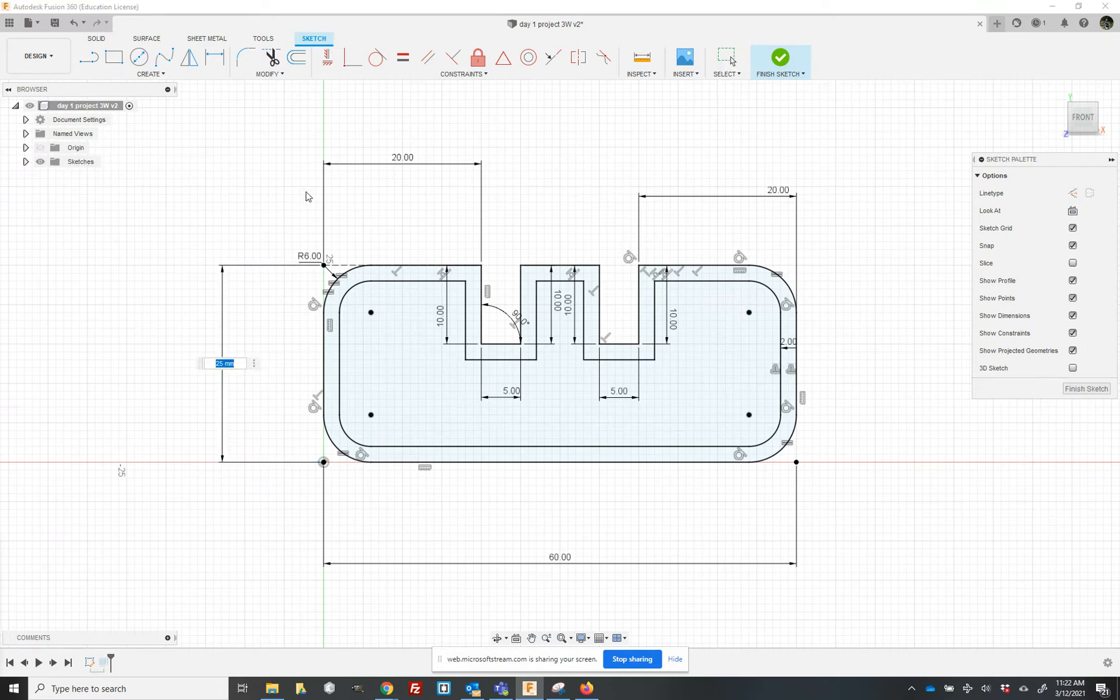
{"action": "type", "text": "15"}
{"action": "key", "text": "Return"}
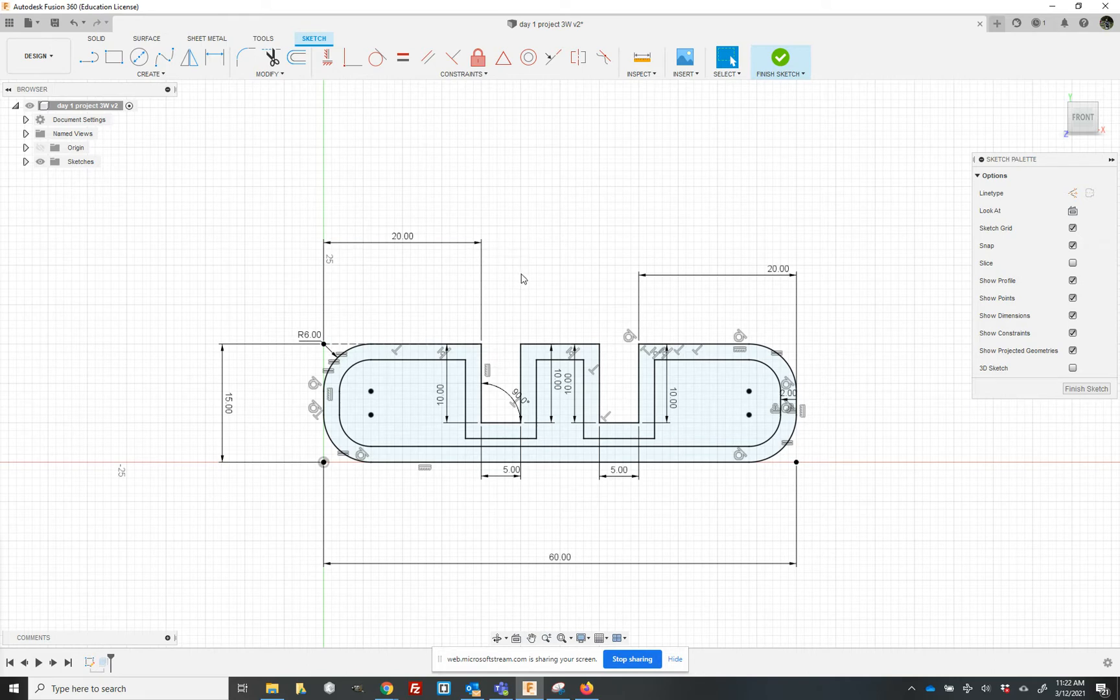
{"action": "left_click", "coordinate": [651, 435]}
{"action": "left_click", "coordinate": [780, 59]}
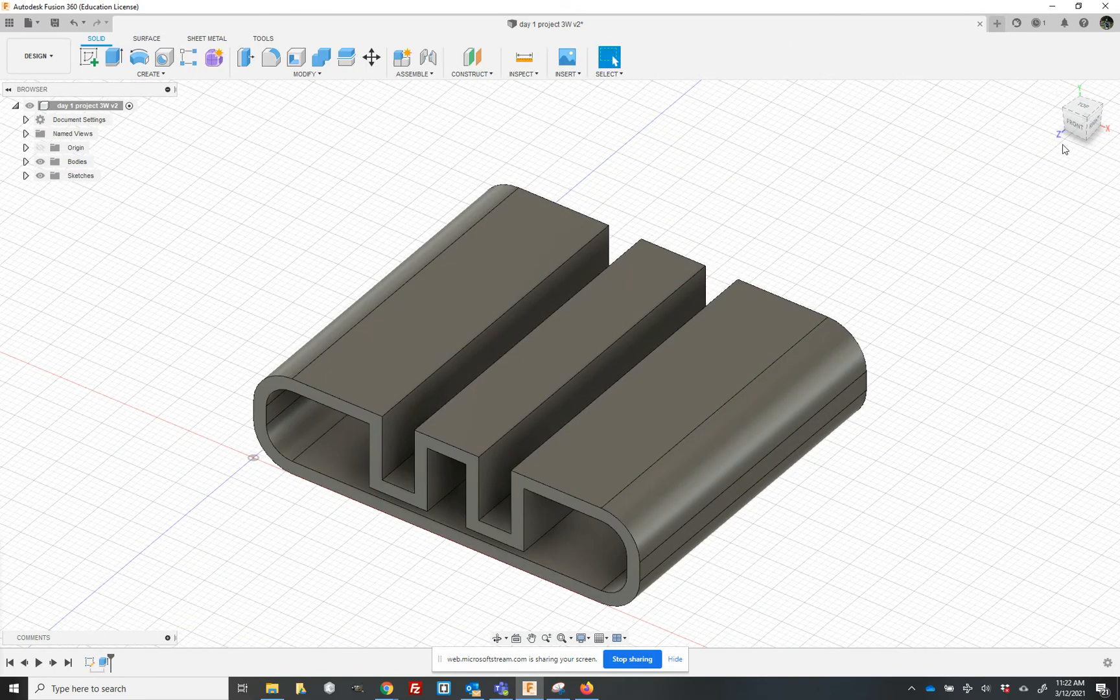
{"action": "mouse_move", "coordinate": [1078, 126]}
{"action": "left_mouse_down"}
{"action": "mouse_move", "coordinate": [1079, 82]}
{"action": "mouse_move", "coordinate": [1105, 113]}
{"action": "mouse_move", "coordinate": [1116, 85]}
{"action": "mouse_move", "coordinate": [1100, 89]}
{"action": "mouse_move", "coordinate": [1086, 127]}
{"action": "left_mouse_up"}
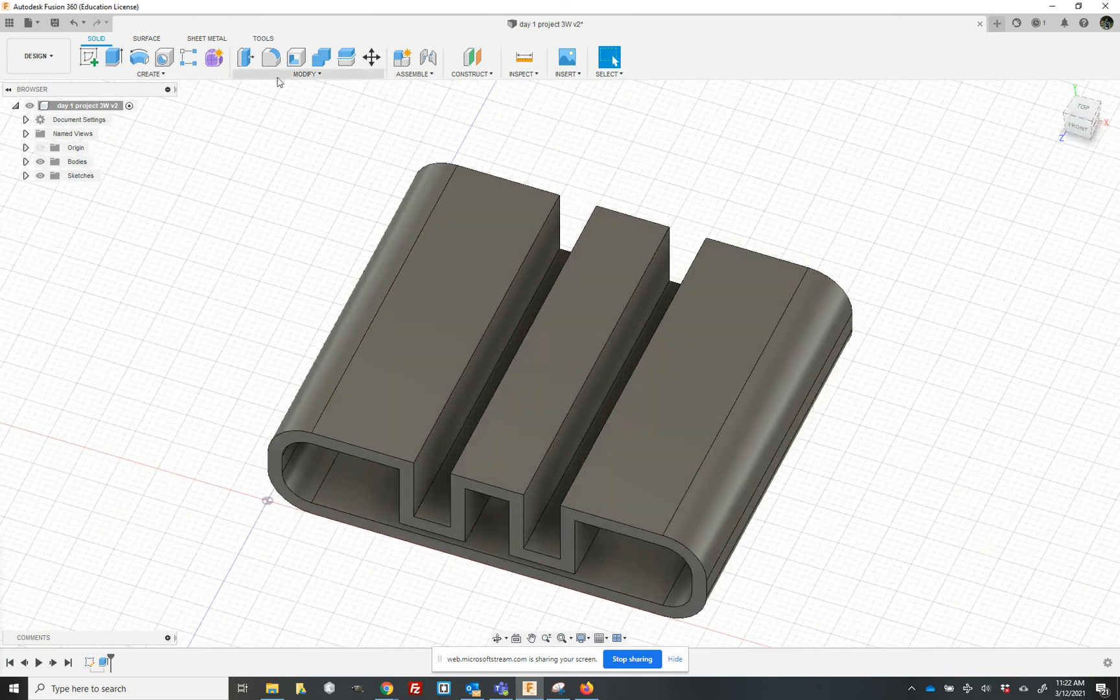
Edit the profile sketch again and set its overall height to 25 mm
{"action": "right_click", "coordinate": [89, 662]}
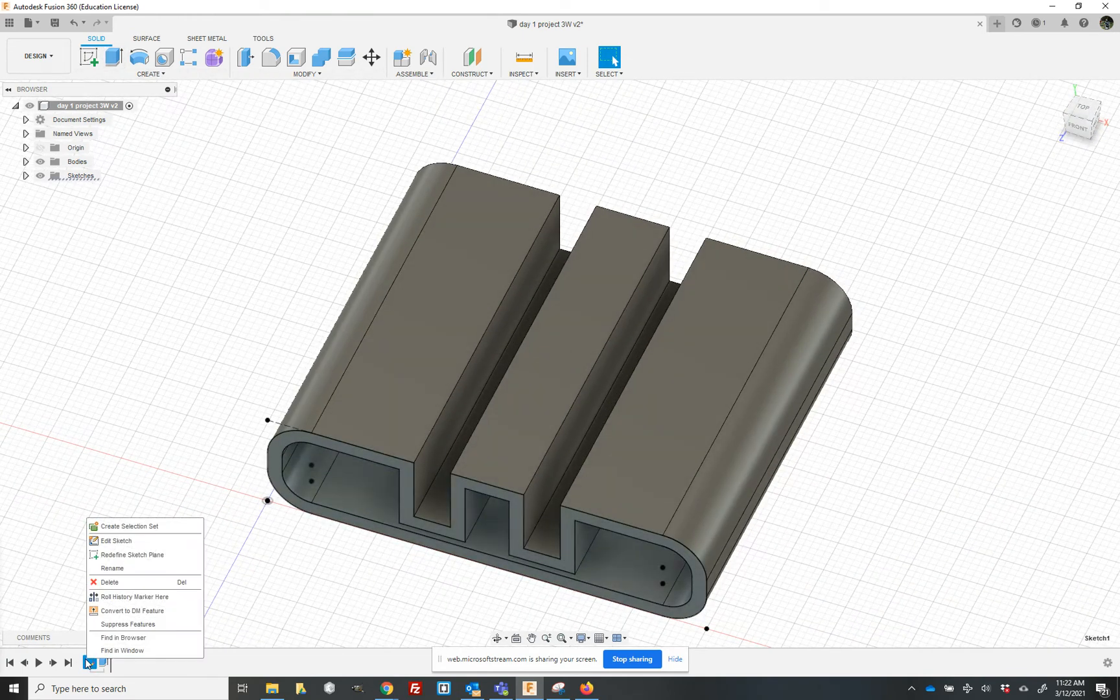
{"action": "left_click", "coordinate": [128, 547]}
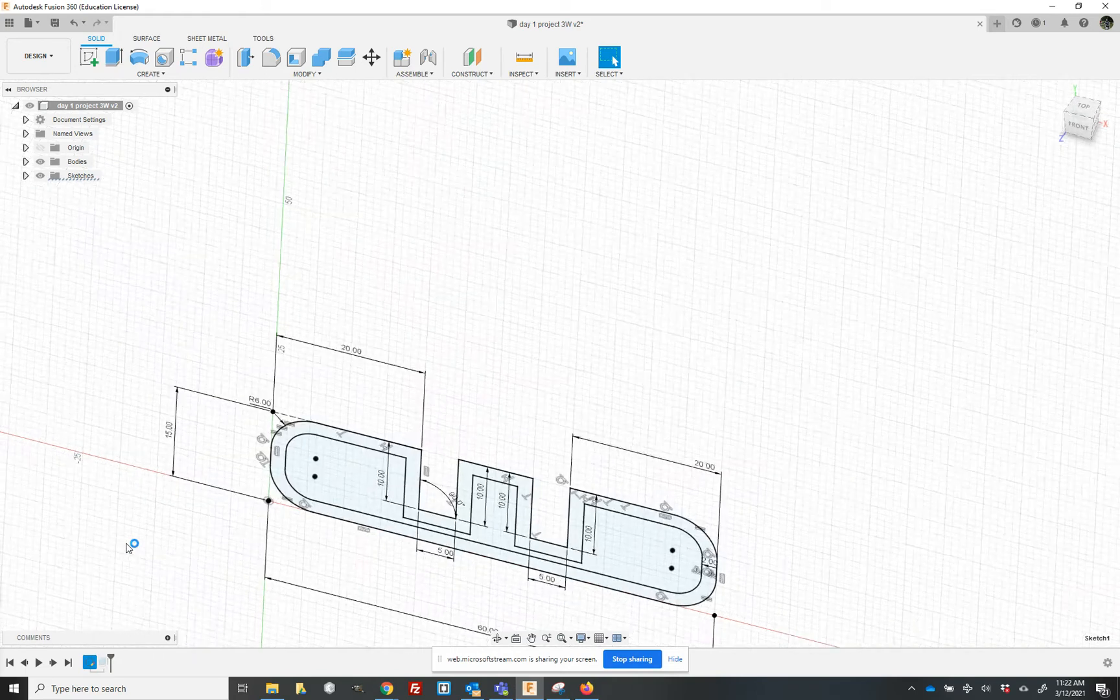
{"action": "double_click", "coordinate": [234, 408]}
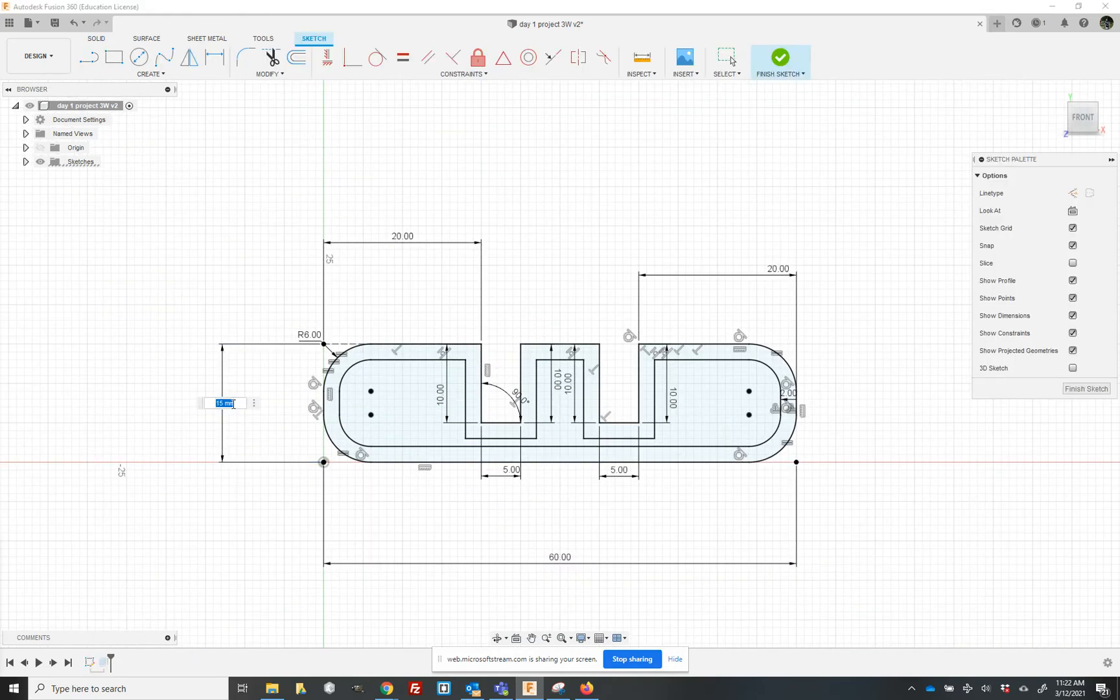
{"action": "type", "text": "25"}
{"action": "key", "text": "Return"}
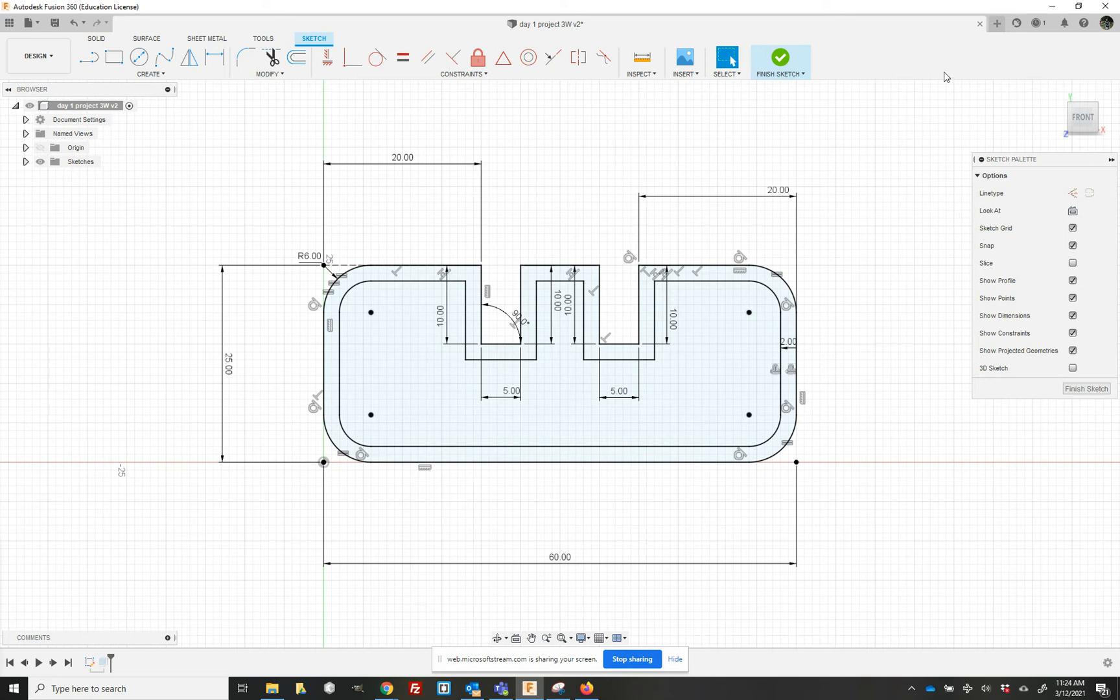
Open a new design and start a sketch on the horizontal ground plane
{"action": "left_click", "coordinate": [996, 24]}
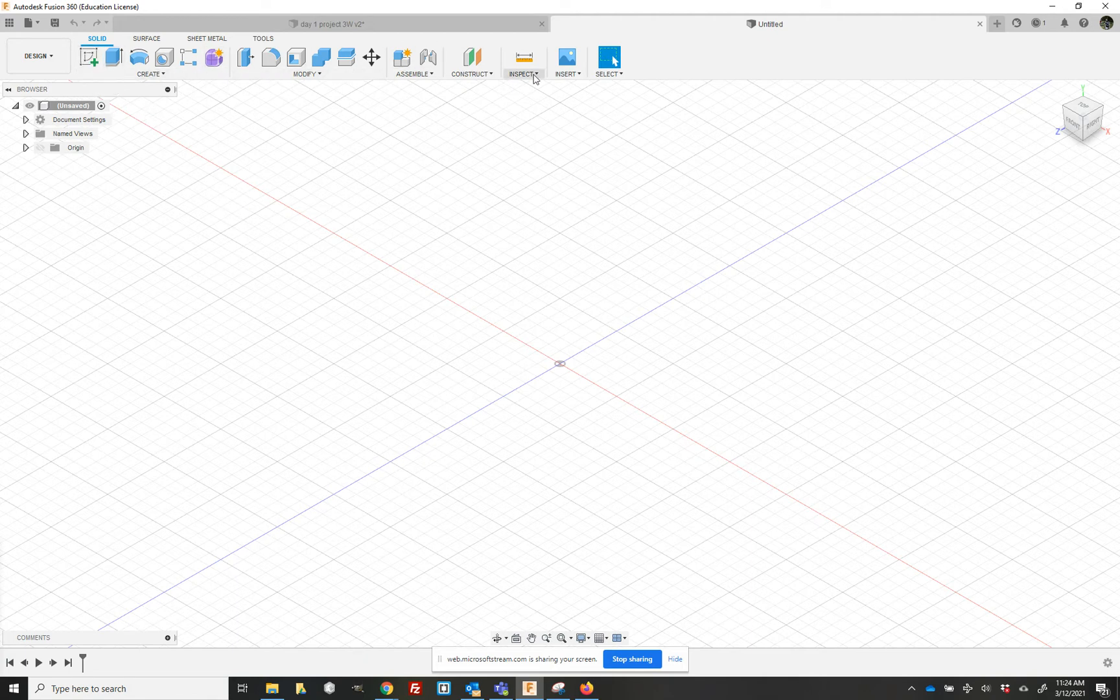
{"action": "left_click", "coordinate": [93, 62]}
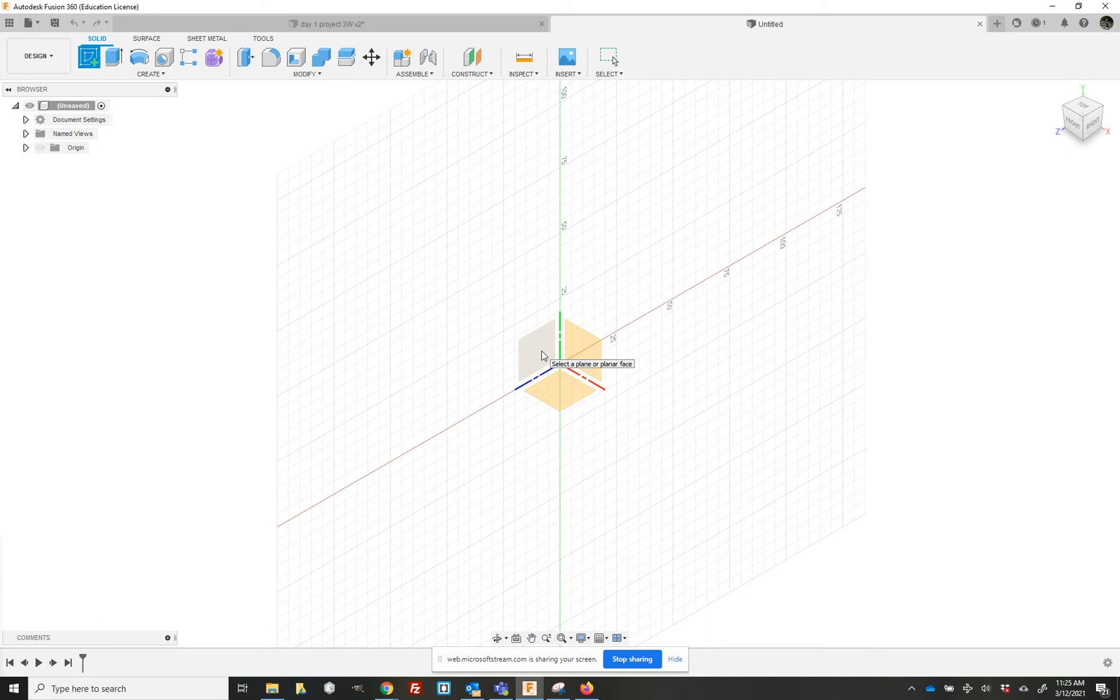
{"action": "left_click", "coordinate": [583, 350]}
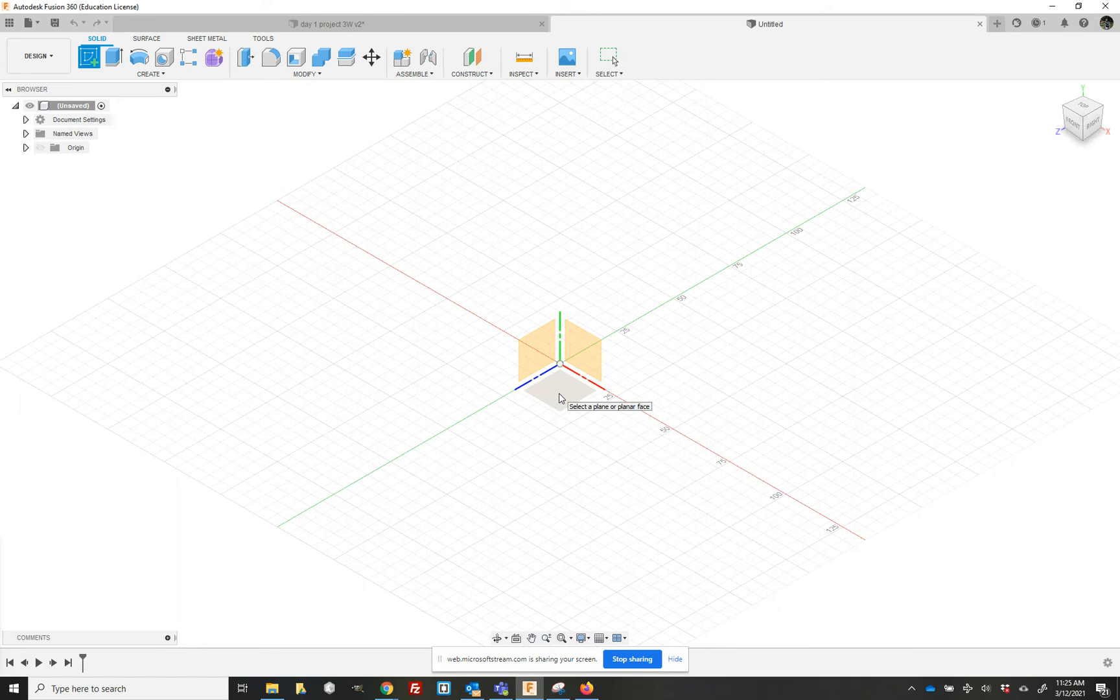
{"action": "left_click", "coordinate": [561, 398]}
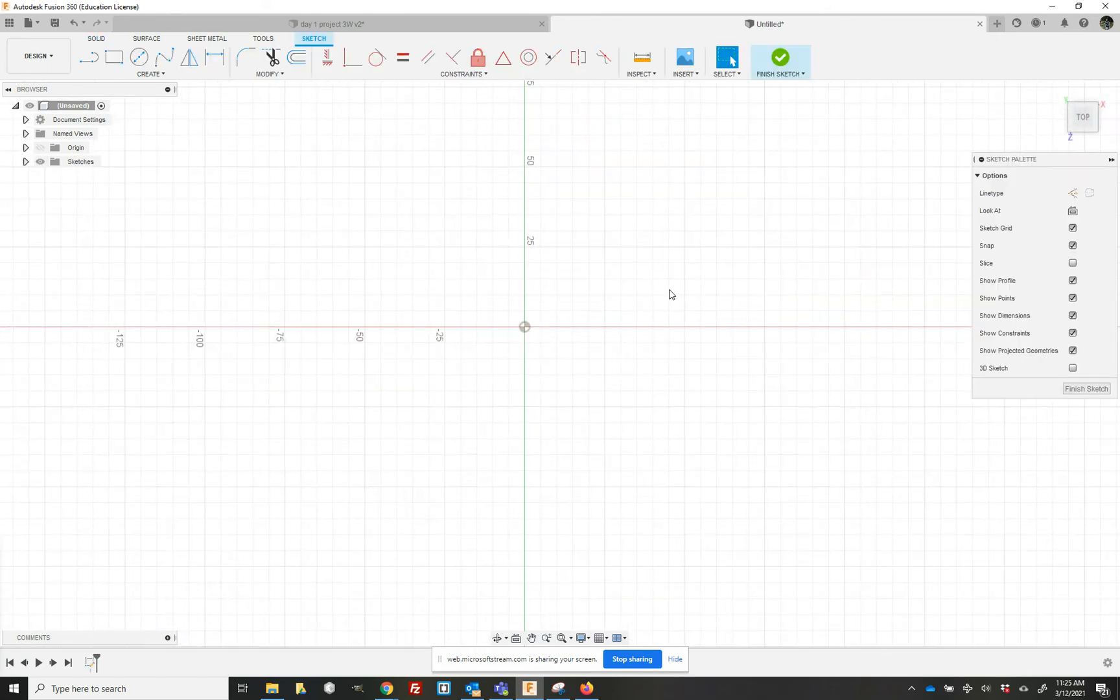
Try a six-sided circumscribed polygon centred on the origin with a 25 mm inner radius, and undo it
{"action": "left_click", "coordinate": [158, 75]}
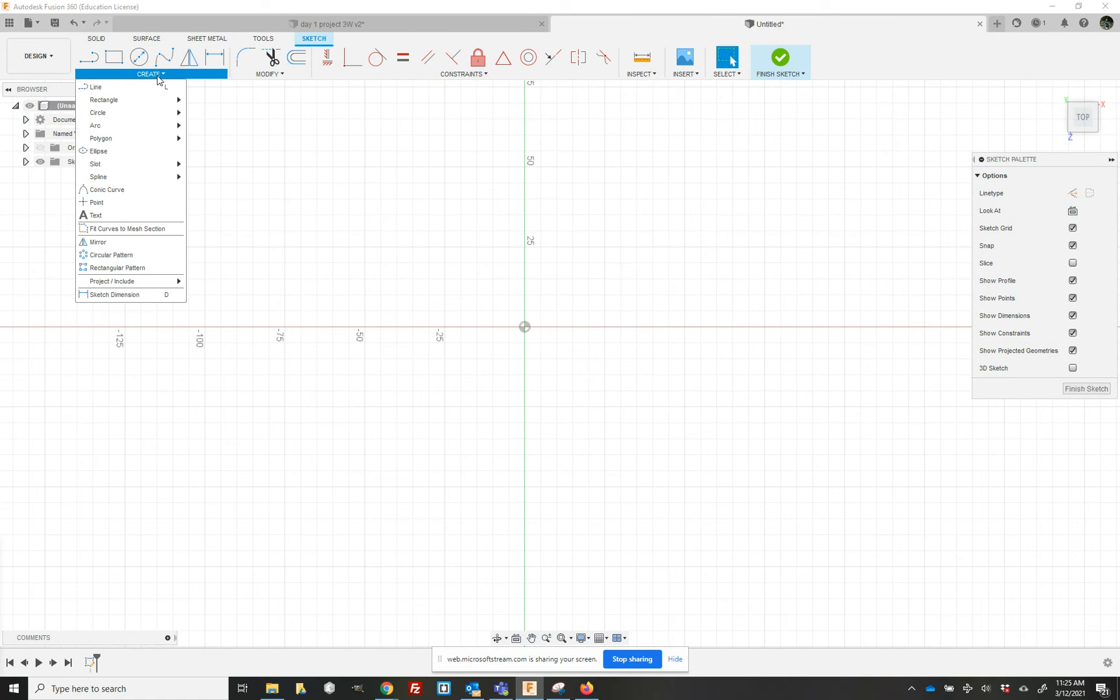
{"action": "mouse_move", "coordinate": [161, 143]}
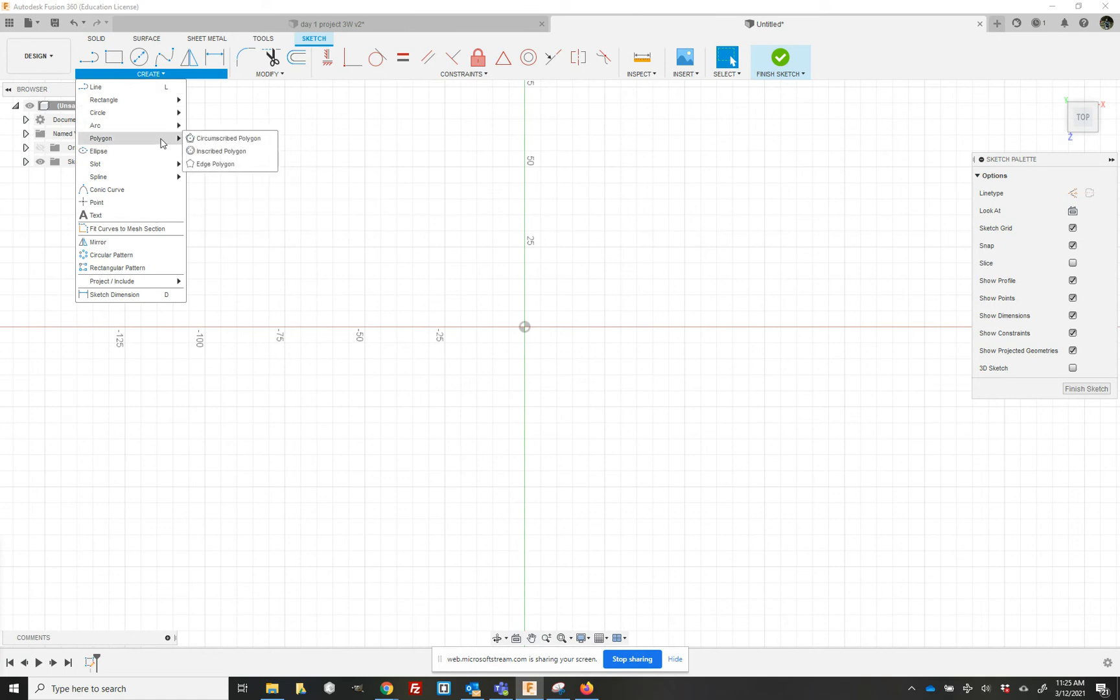
{"action": "left_click", "coordinate": [212, 139]}
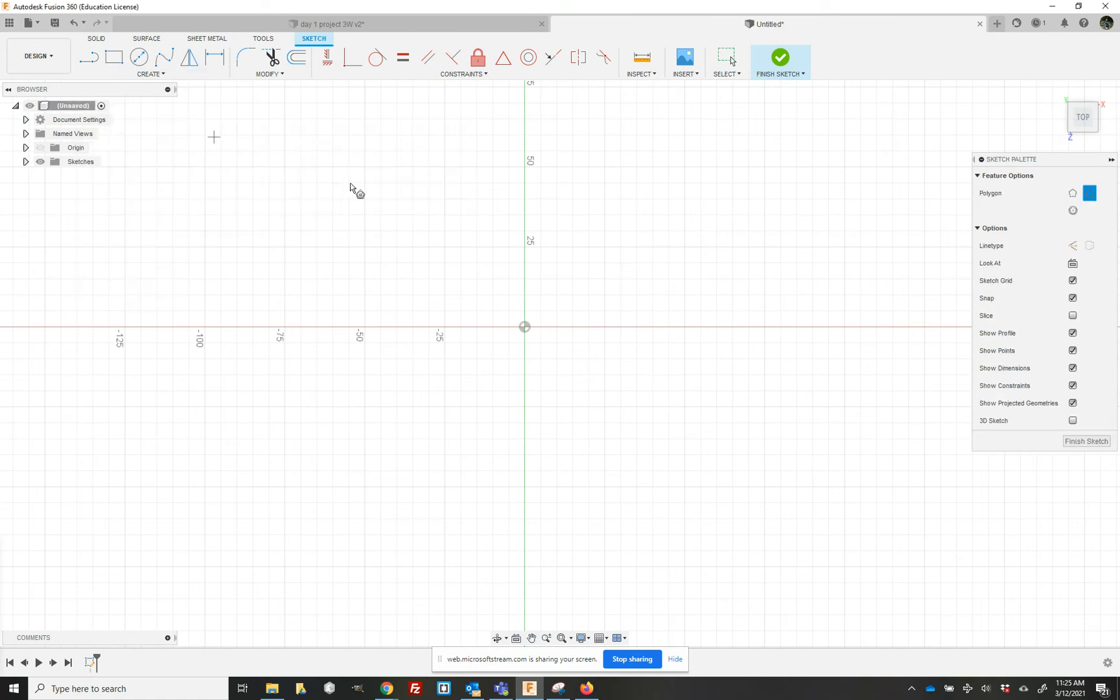
{"action": "left_click", "coordinate": [525, 327]}
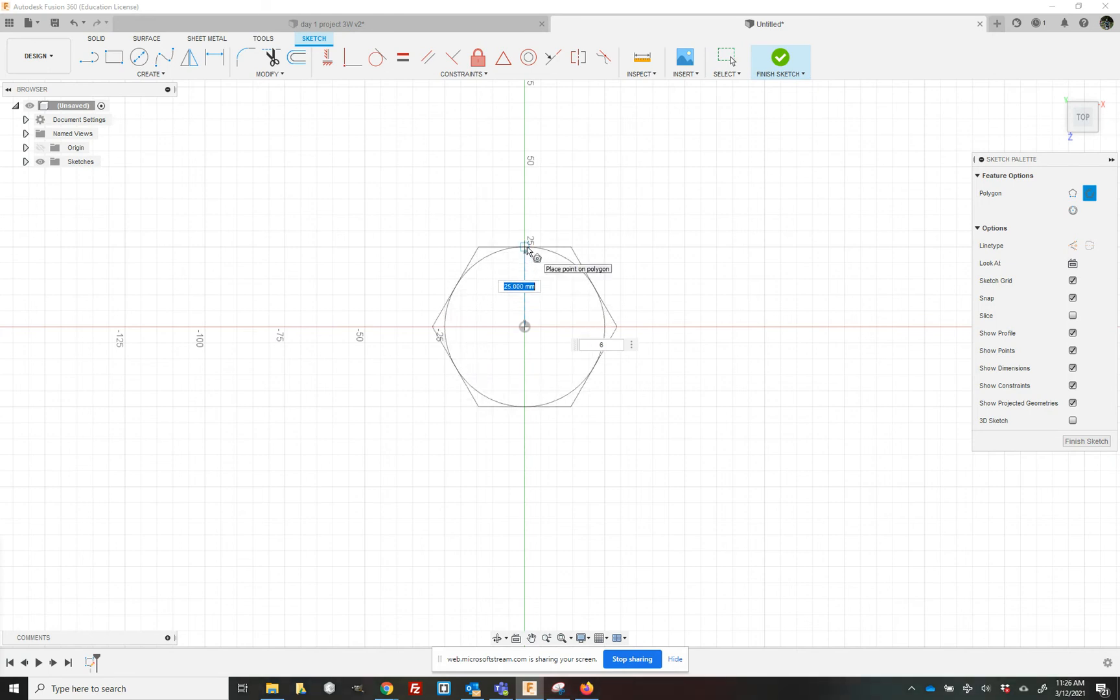
{"action": "left_click", "coordinate": [527, 248]}
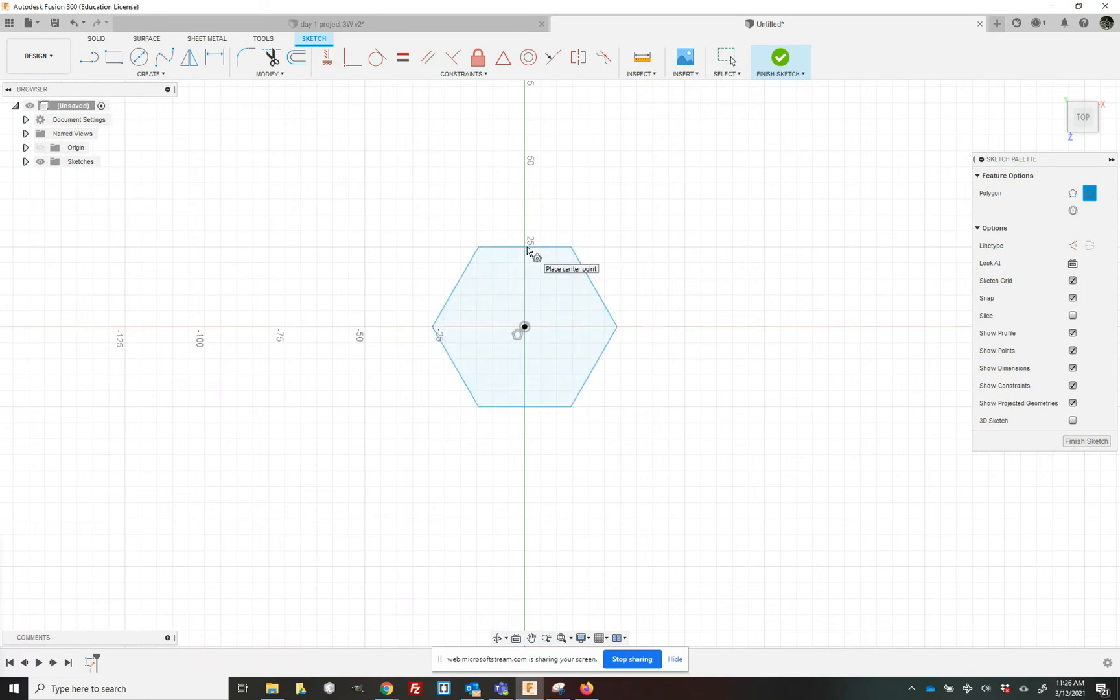
{"action": "key", "text": "Escape"}
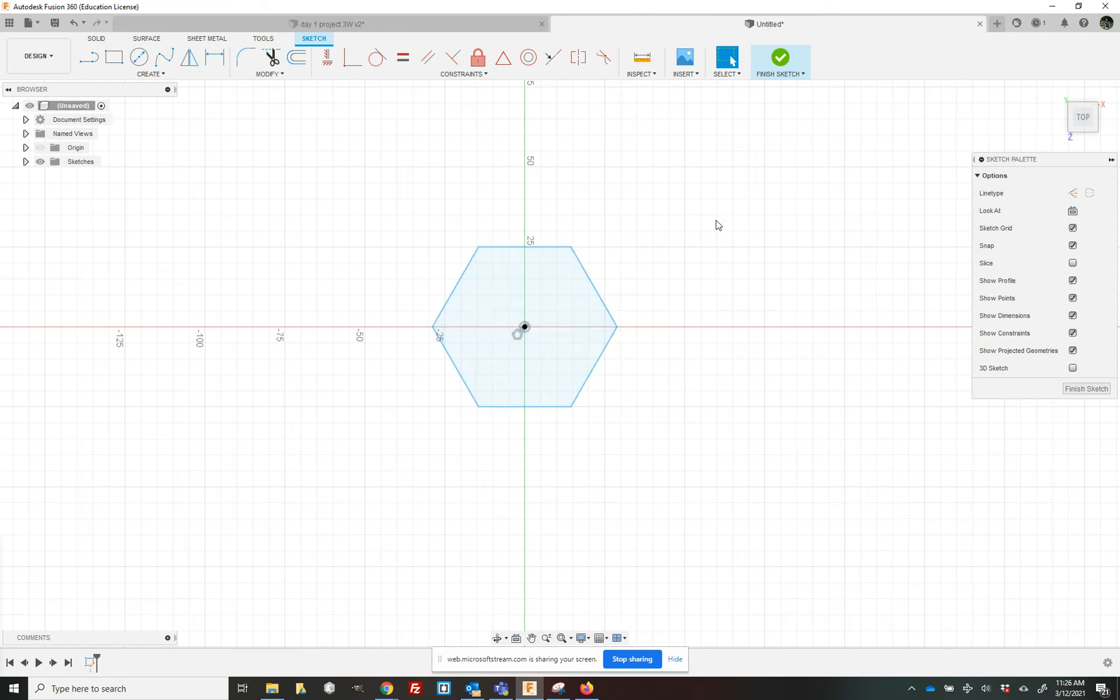
{"action": "left_click", "coordinate": [75, 23]}
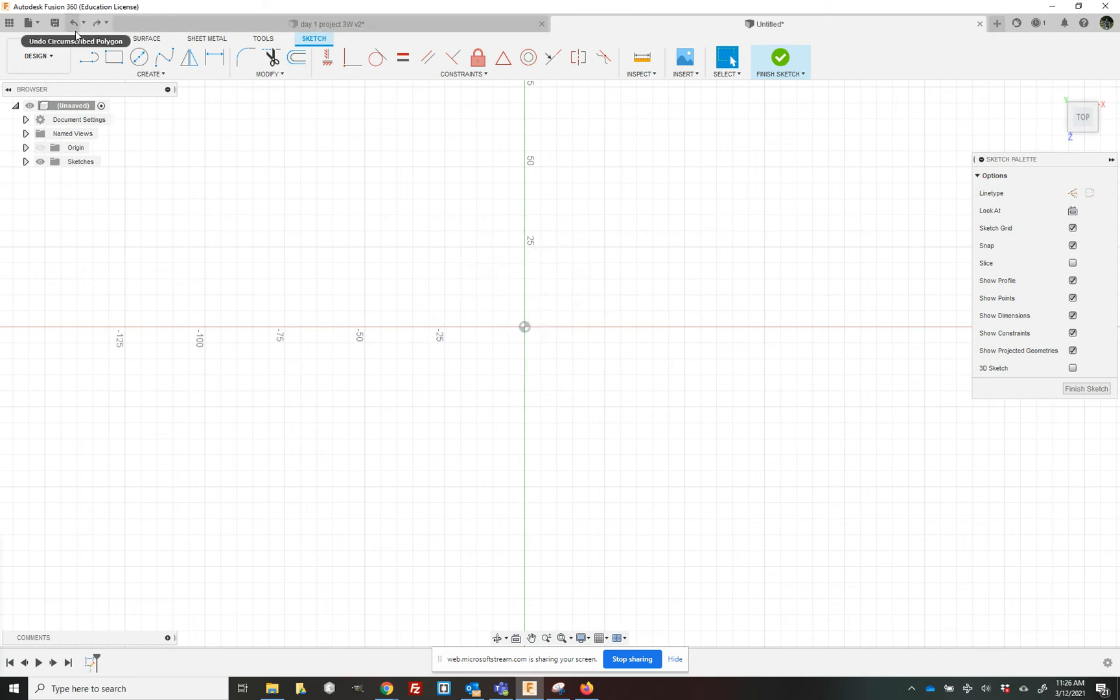
Sketch a six-sided circumscribed polygon centred on the origin with a 25 mm inner radius, and finish the sketch
{"action": "left_click", "coordinate": [159, 76]}
{"action": "mouse_move", "coordinate": [166, 137]}
{"action": "left_click", "coordinate": [206, 138]}
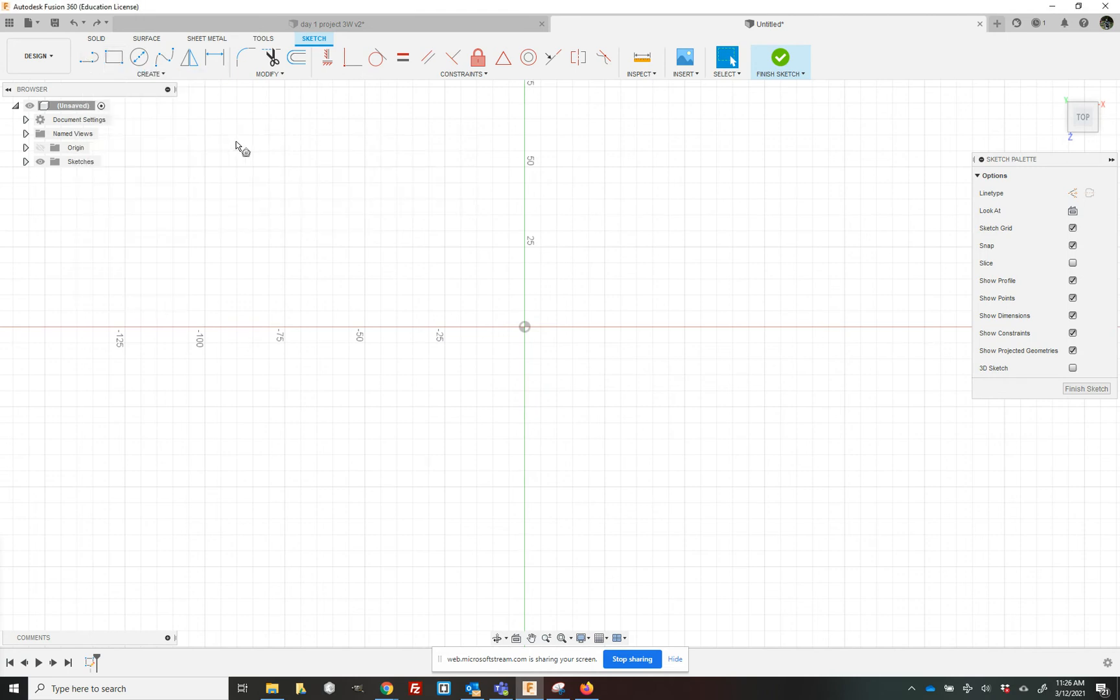
{"action": "left_click", "coordinate": [524, 327]}
{"action": "type", "text": "25"}
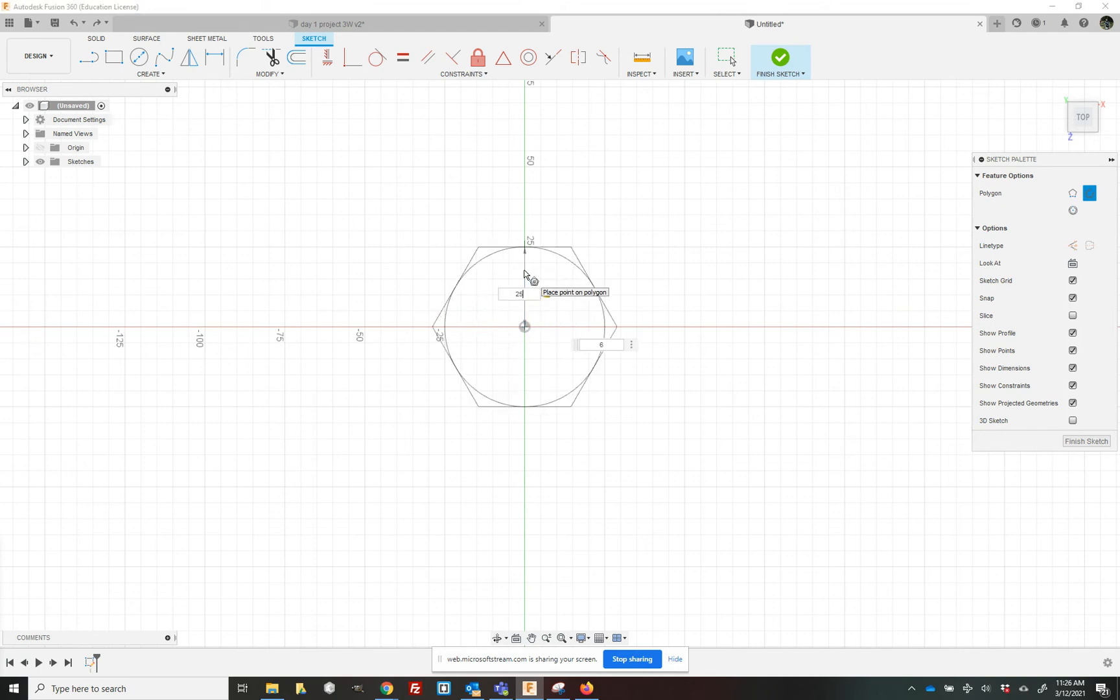
{"action": "key", "text": "Return"}
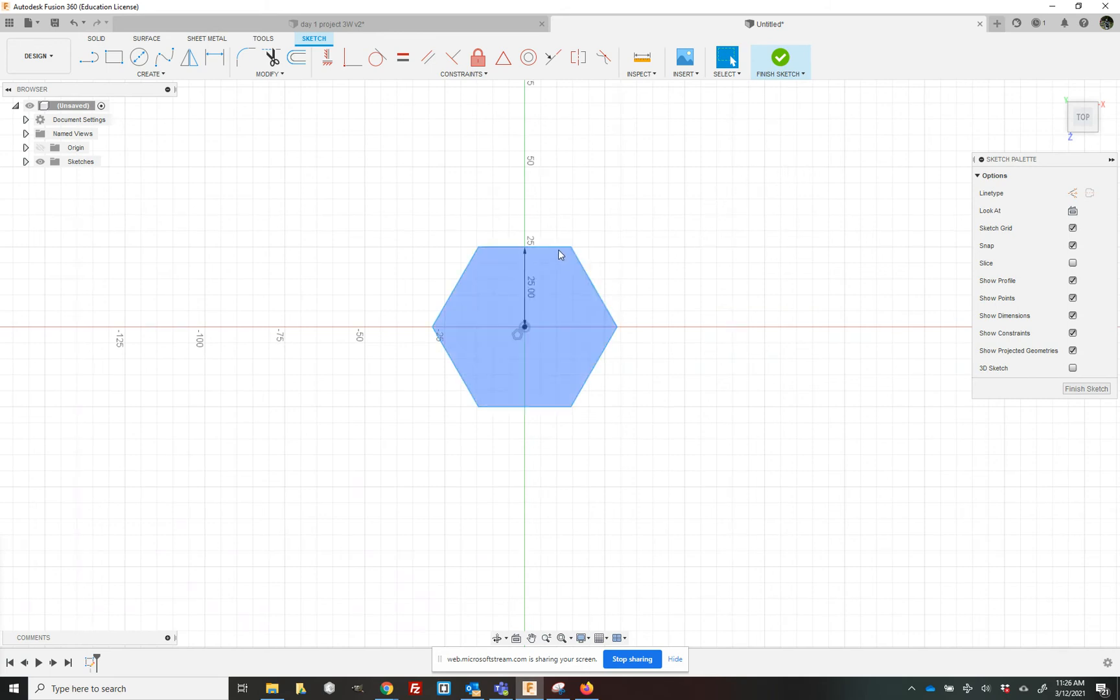
{"action": "double_click", "coordinate": [531, 299]}
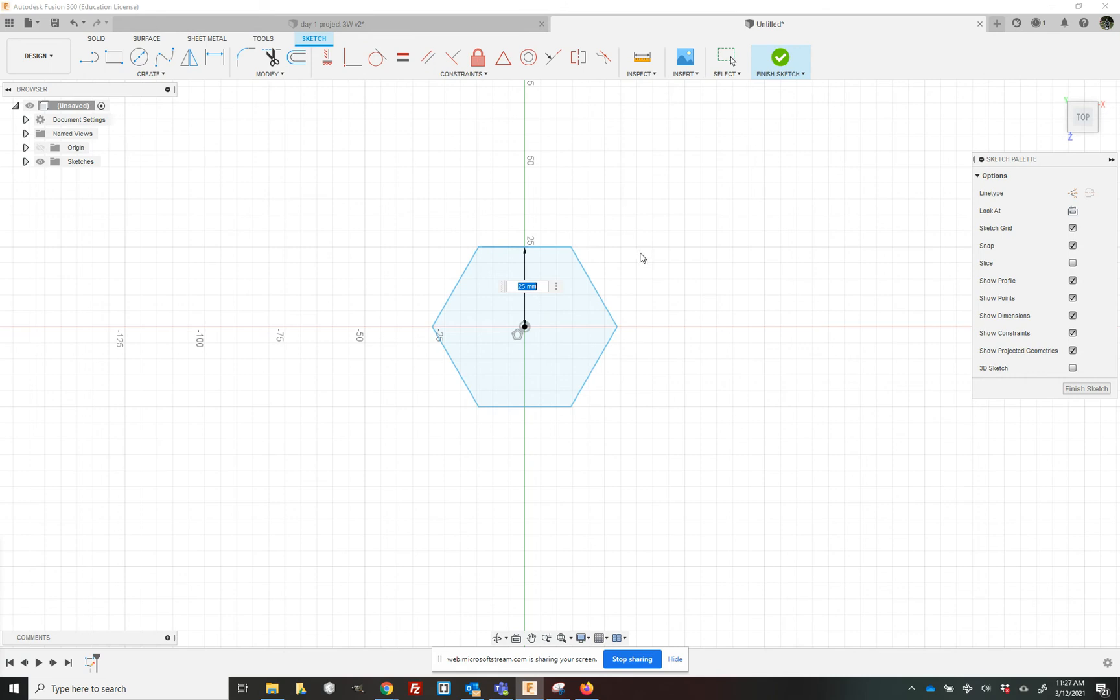
{"action": "key", "text": "Return"}
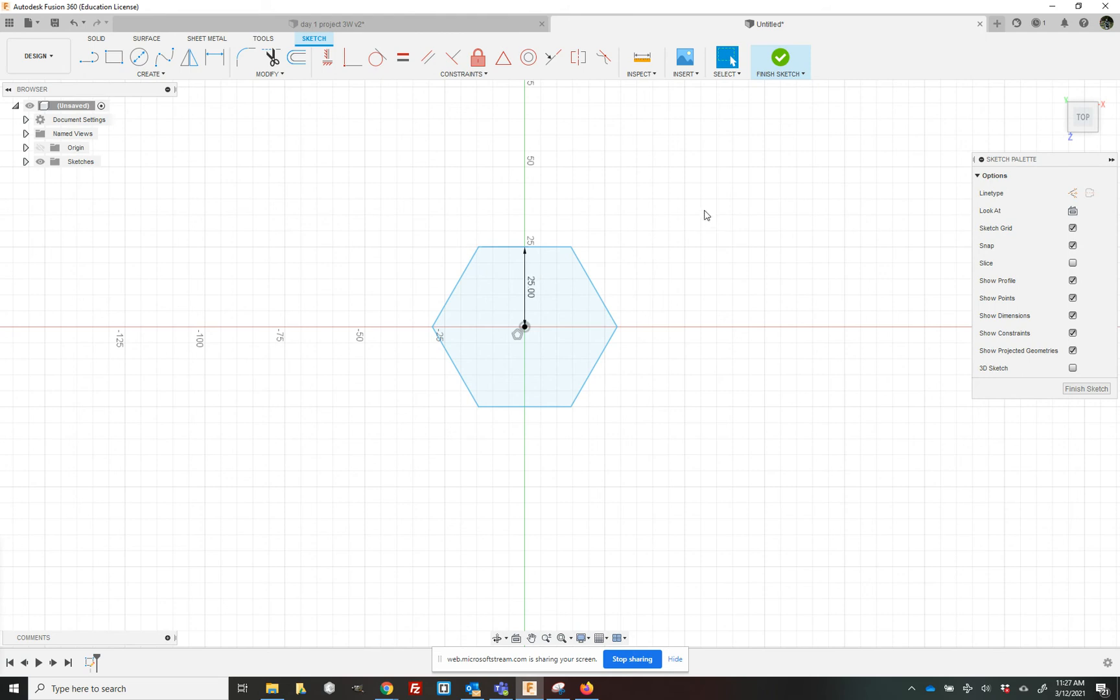
{"action": "left_click", "coordinate": [781, 58]}
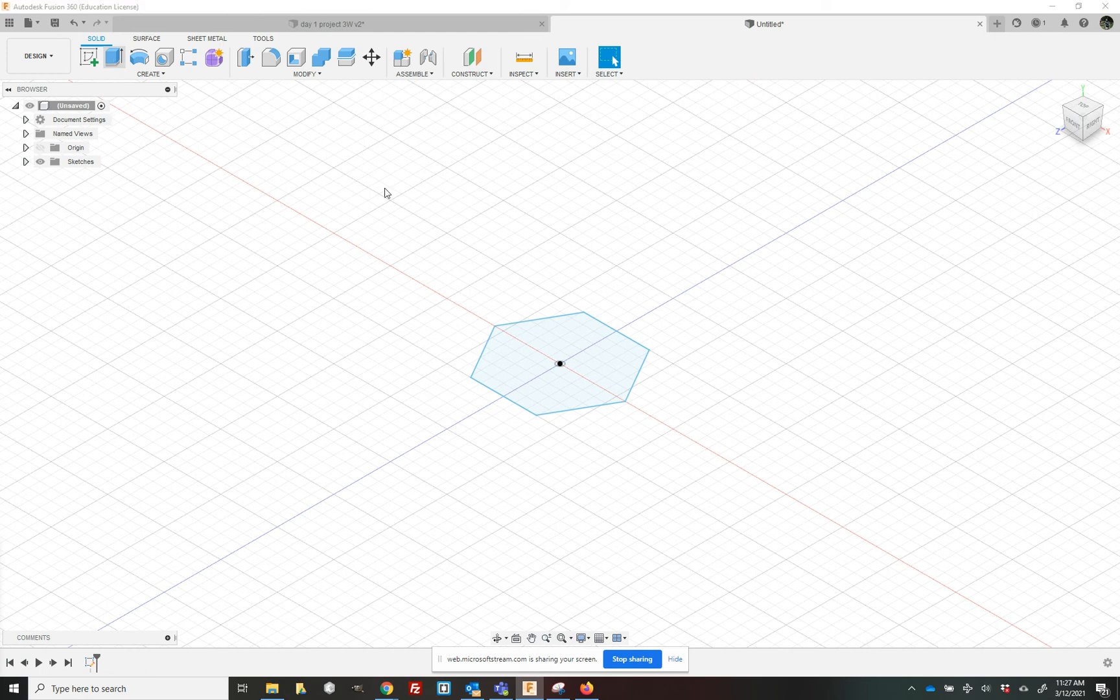
Extrude the hexagon profile 15 mm upward as a new body
{"action": "key", "text": "e"}
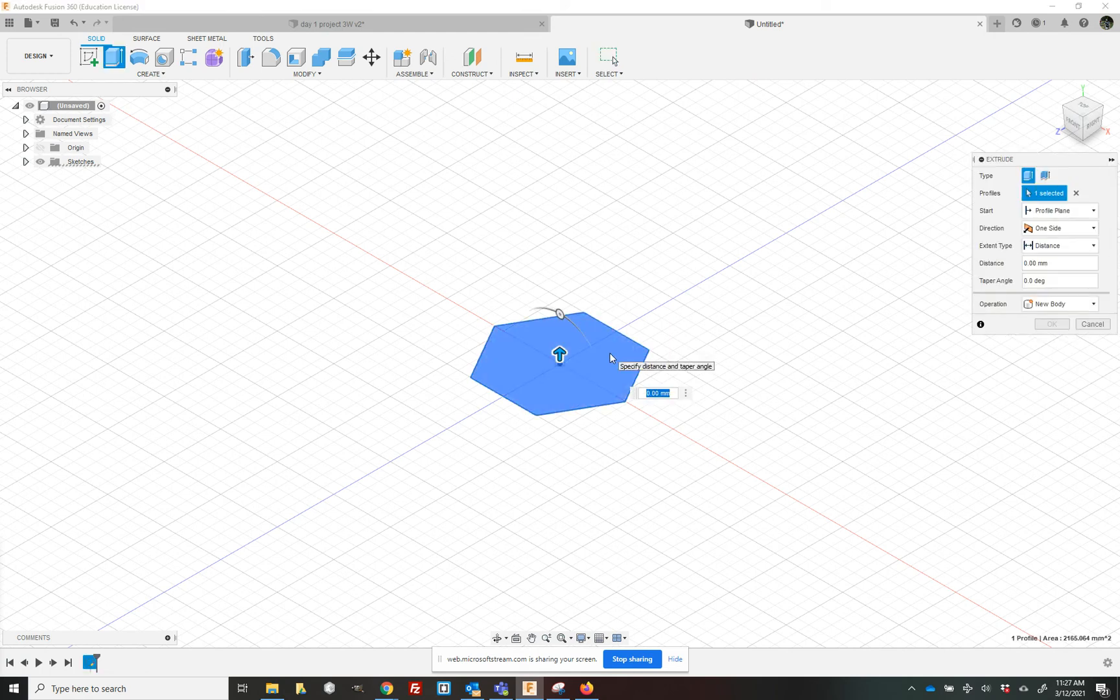
{"action": "type", "text": "15"}
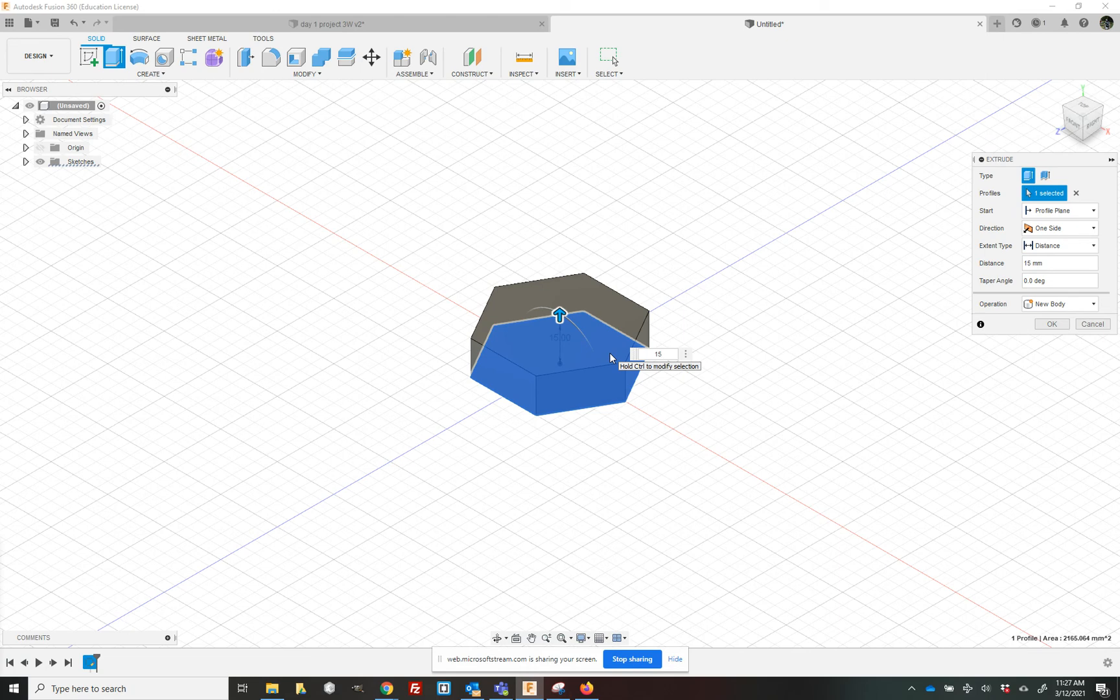
{"action": "key", "text": "Return"}
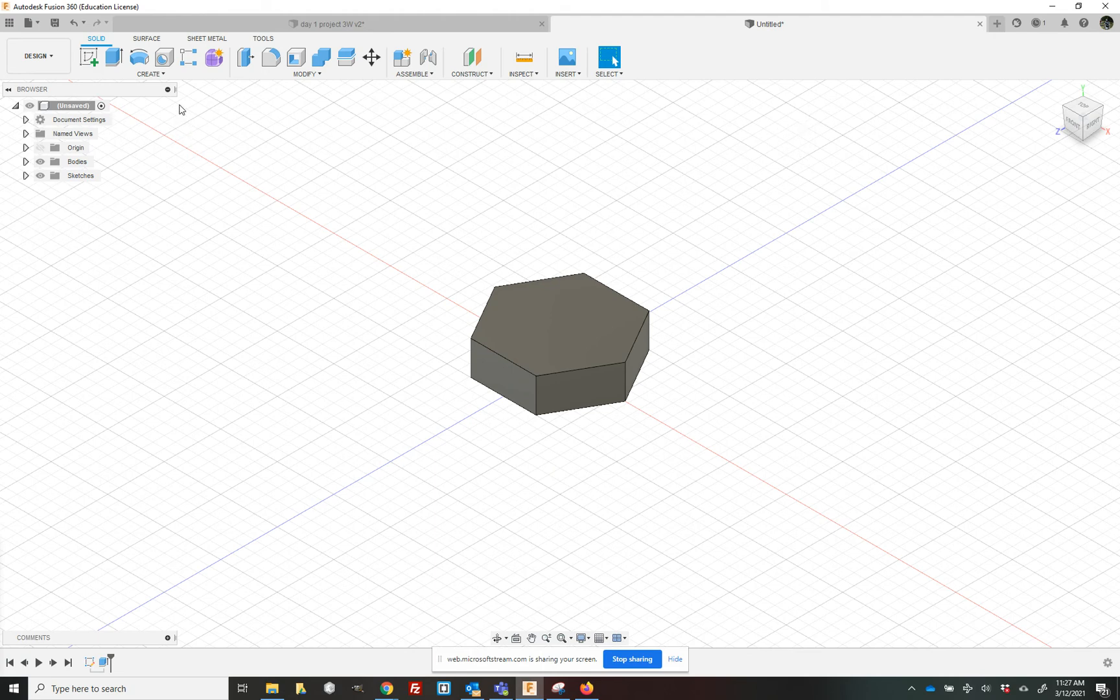
Sketch a 30 mm diameter circle centred on the origin on the hexagonal body's top face, and finish the sketch
{"action": "left_click", "coordinate": [149, 74]}
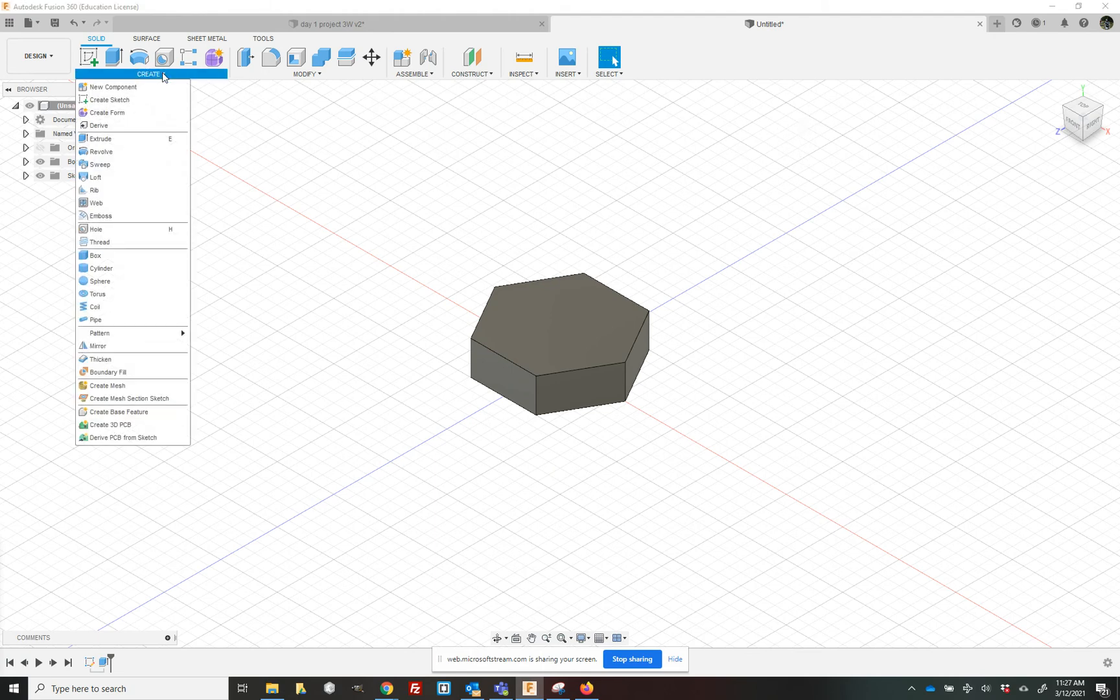
{"action": "left_click", "coordinate": [91, 58]}
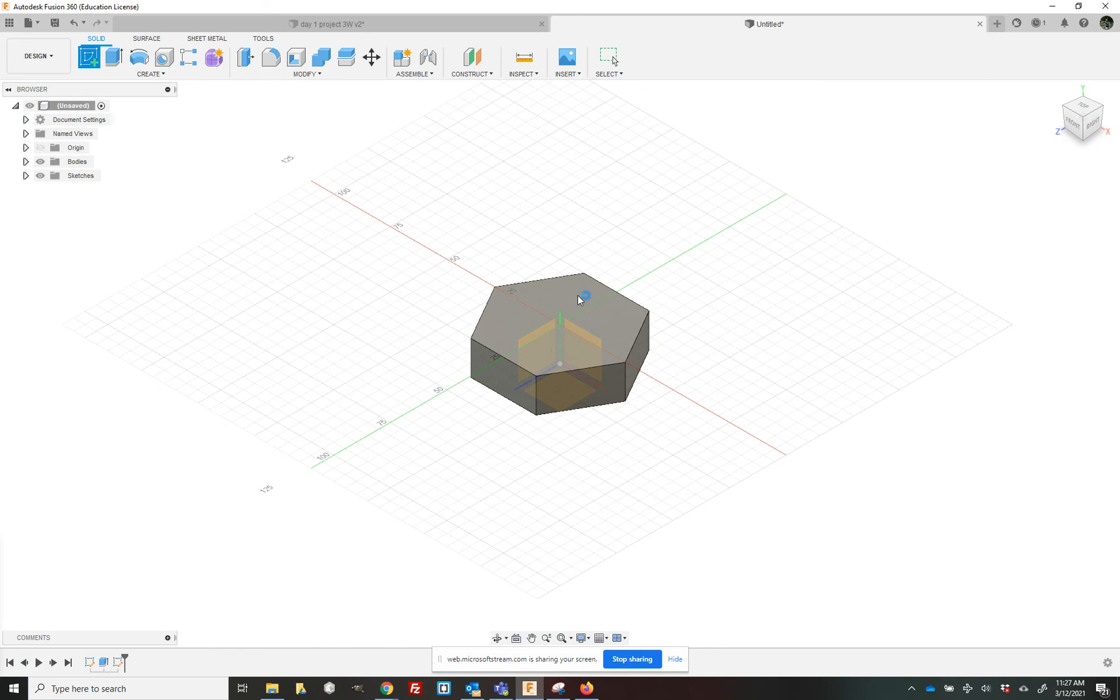
{"action": "left_click", "coordinate": [581, 293]}
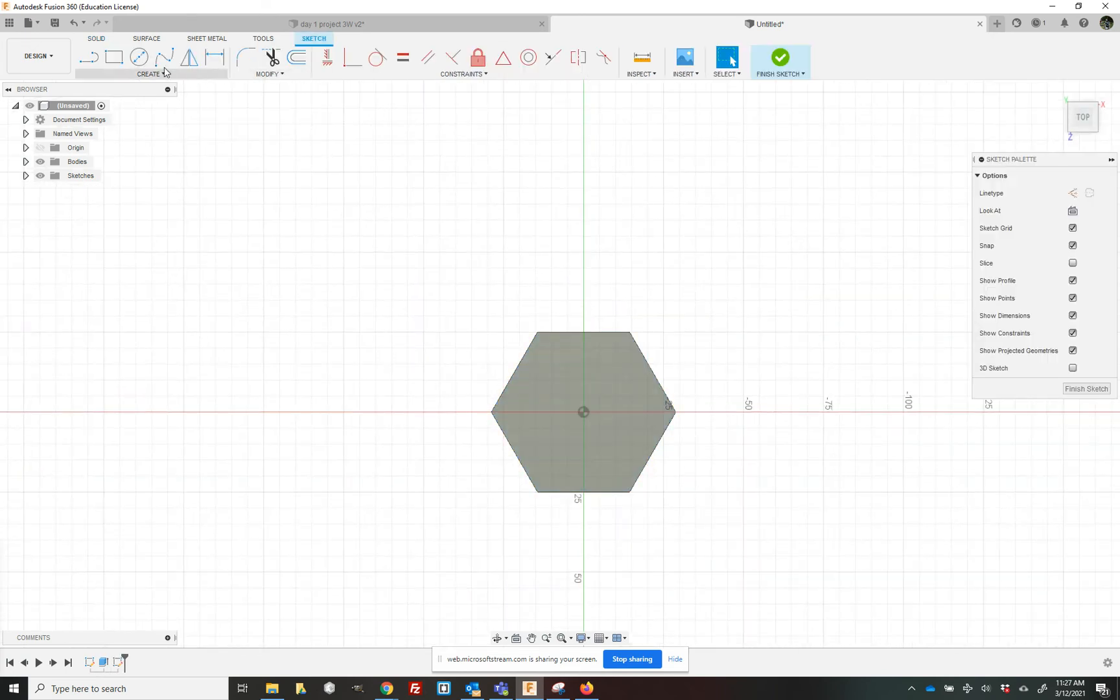
{"action": "left_click", "coordinate": [140, 59]}
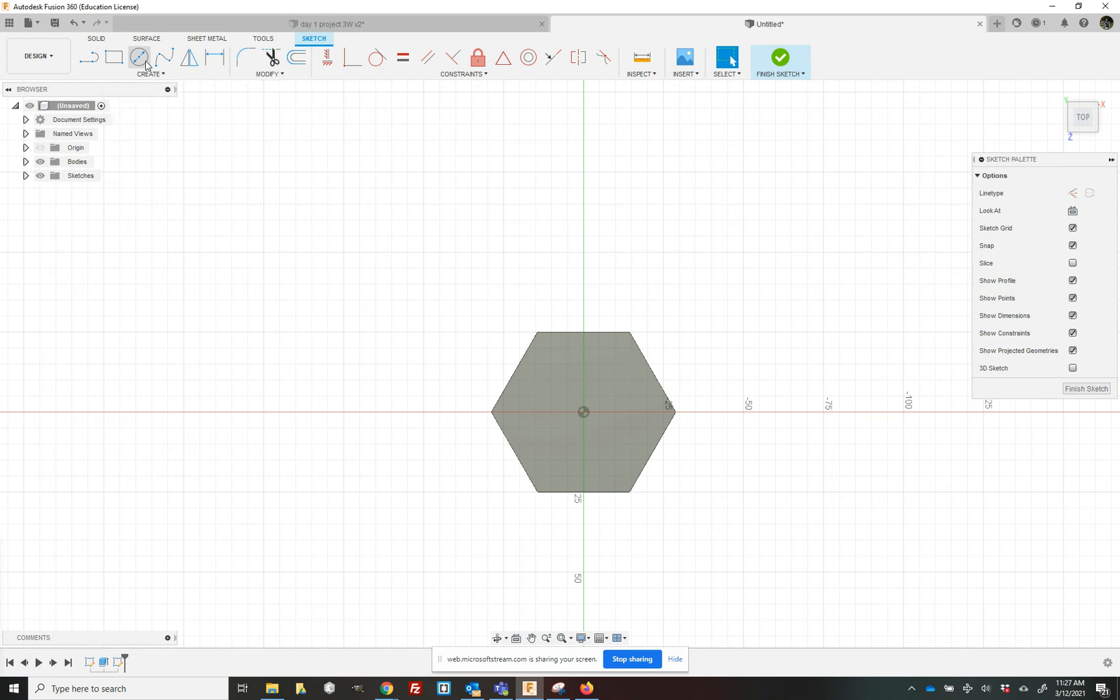
{"action": "left_click", "coordinate": [583, 412]}
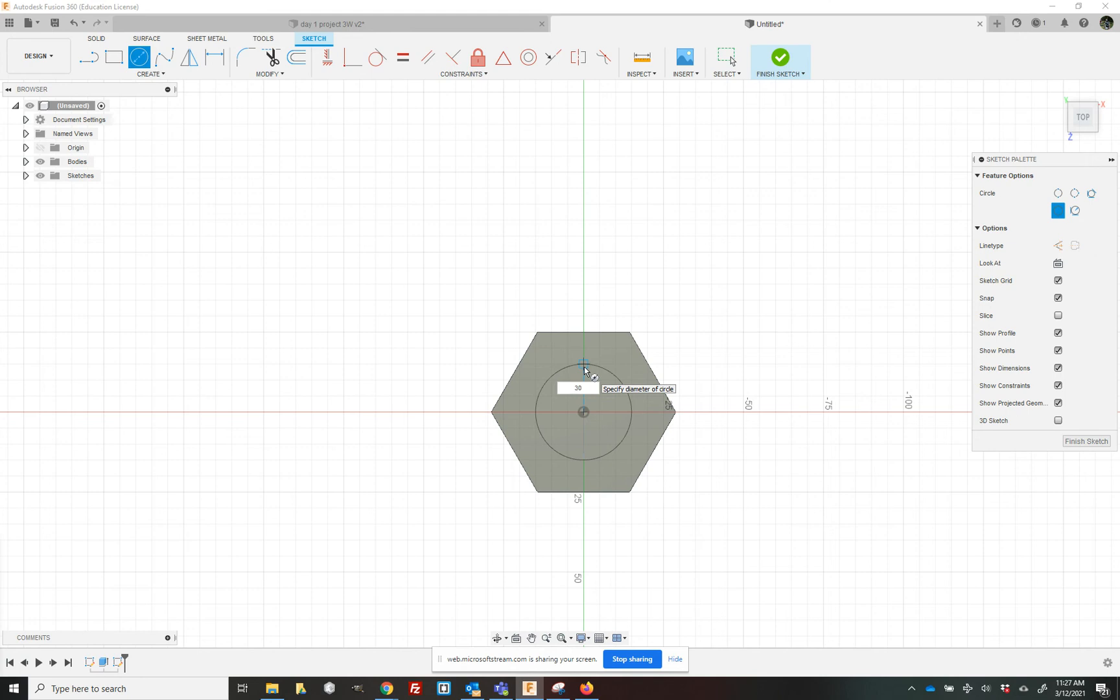
{"action": "key", "text": "Return"}
{"action": "key", "text": "Escape"}
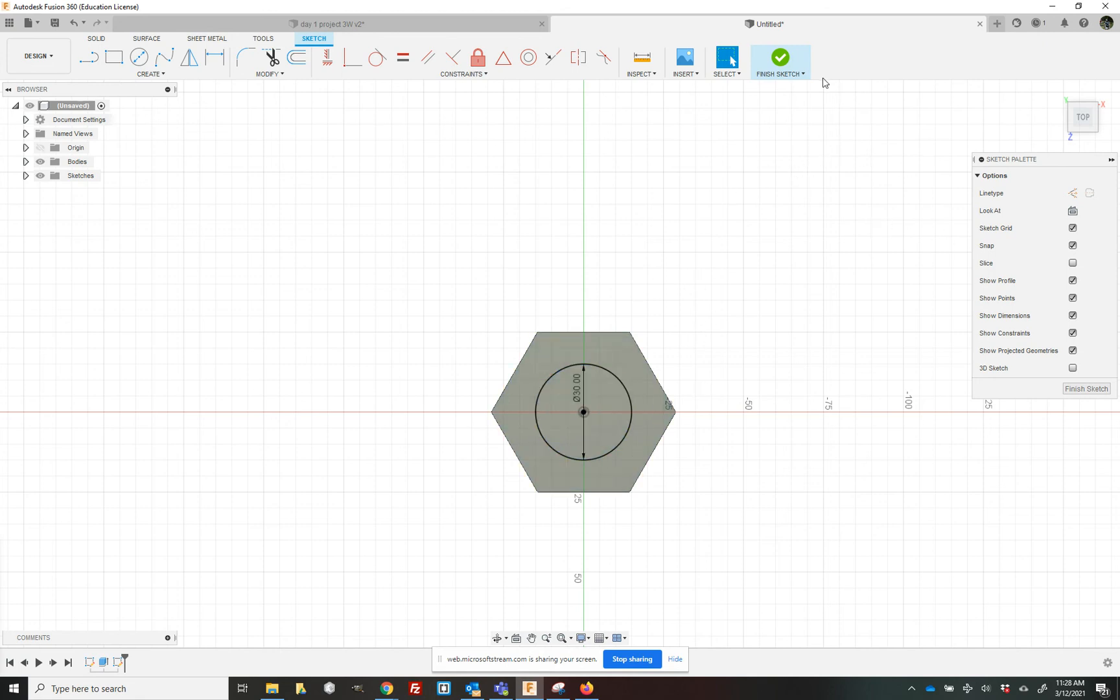
{"action": "left_click", "coordinate": [782, 59]}
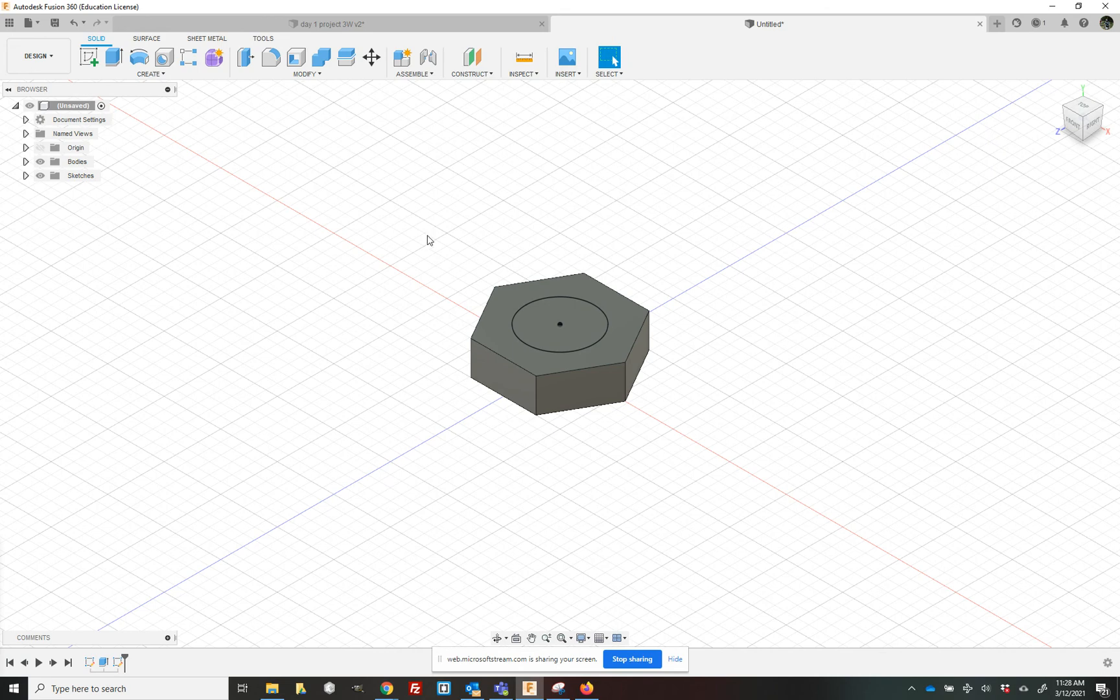
Extrude the circle profile -35 mm as a cut down through the hexagonal body
{"action": "left_click", "coordinate": [115, 63]}
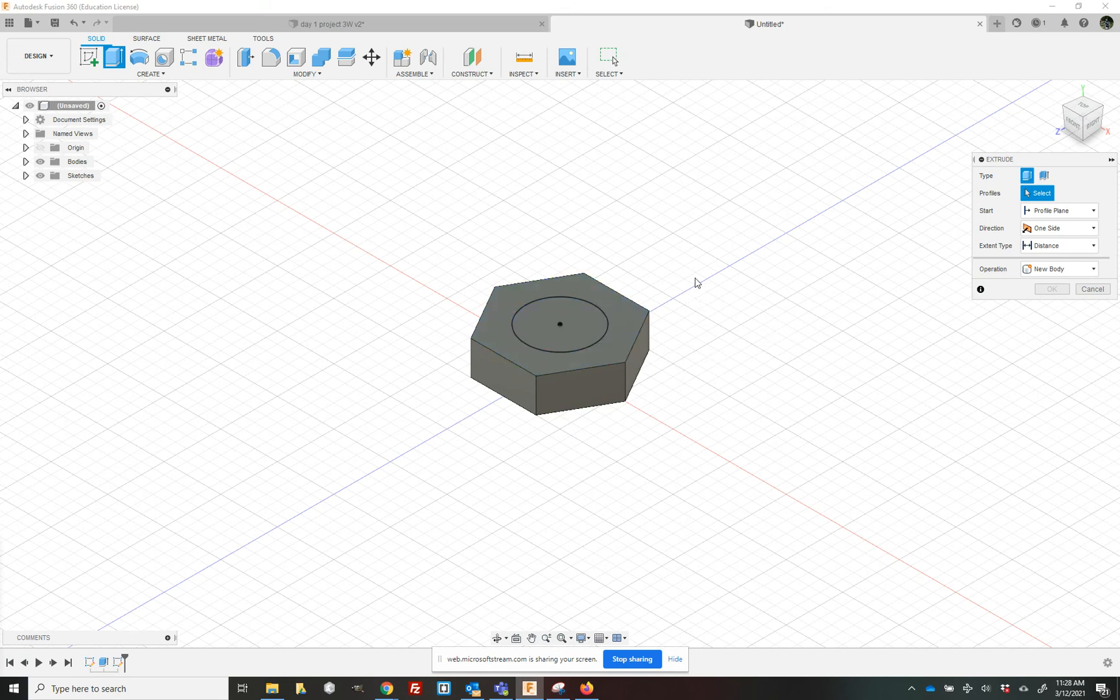
{"action": "left_click", "coordinate": [588, 324]}
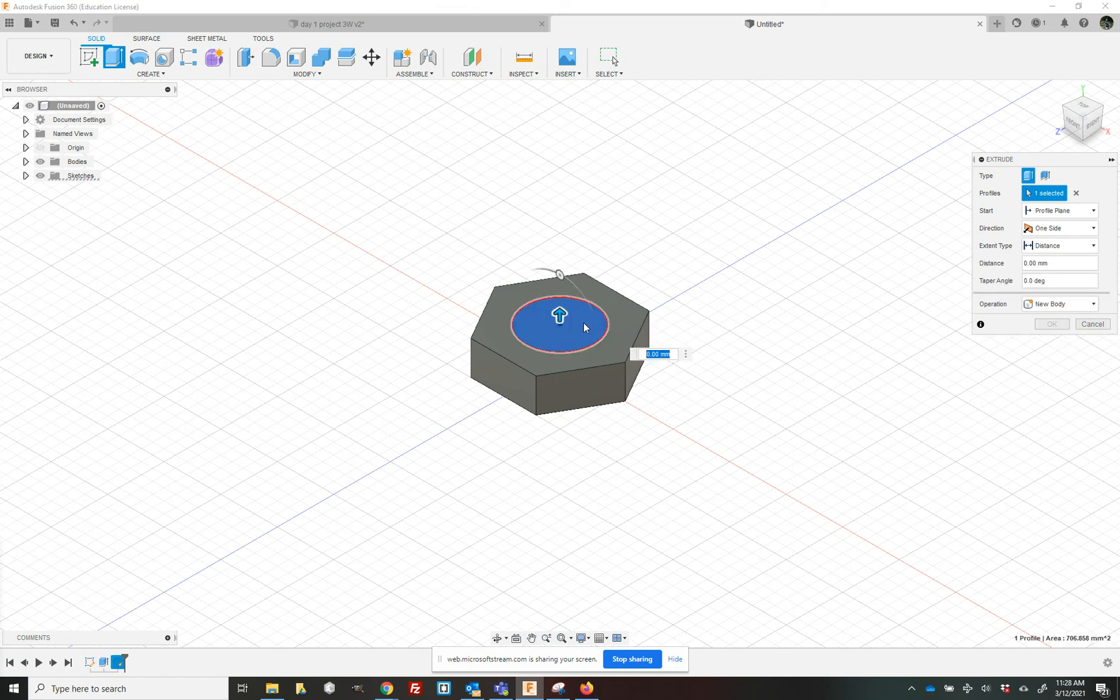
{"action": "left_click_drag", "start_coordinate": [560, 314], "coordinate": [566, 425]}
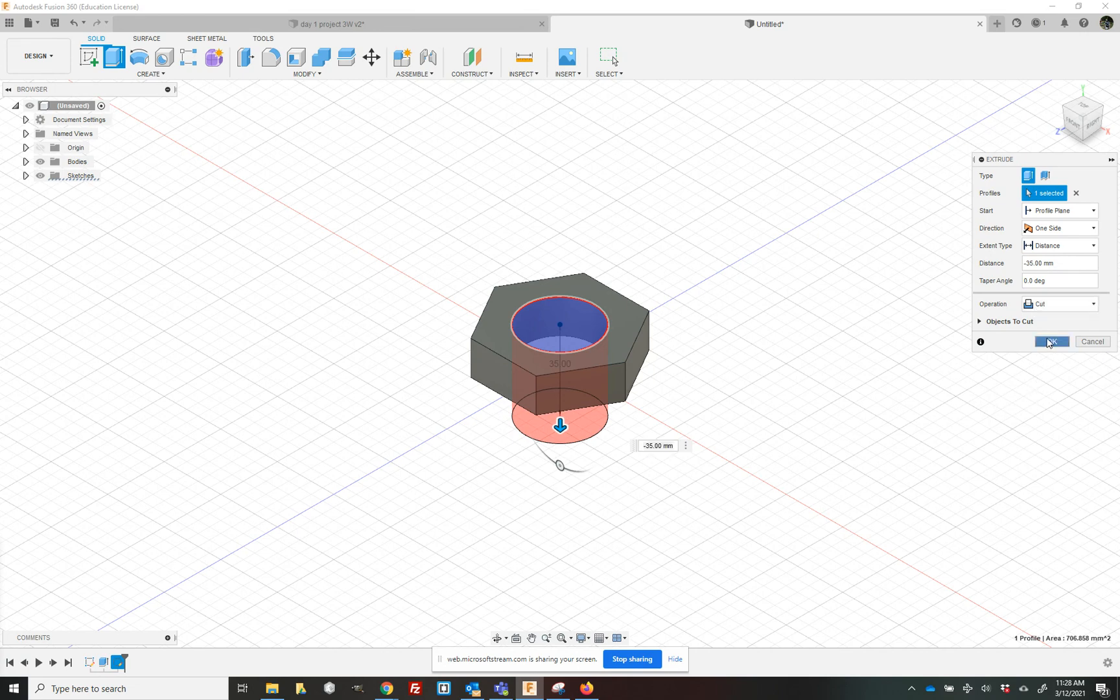
{"action": "left_click", "coordinate": [1050, 342]}
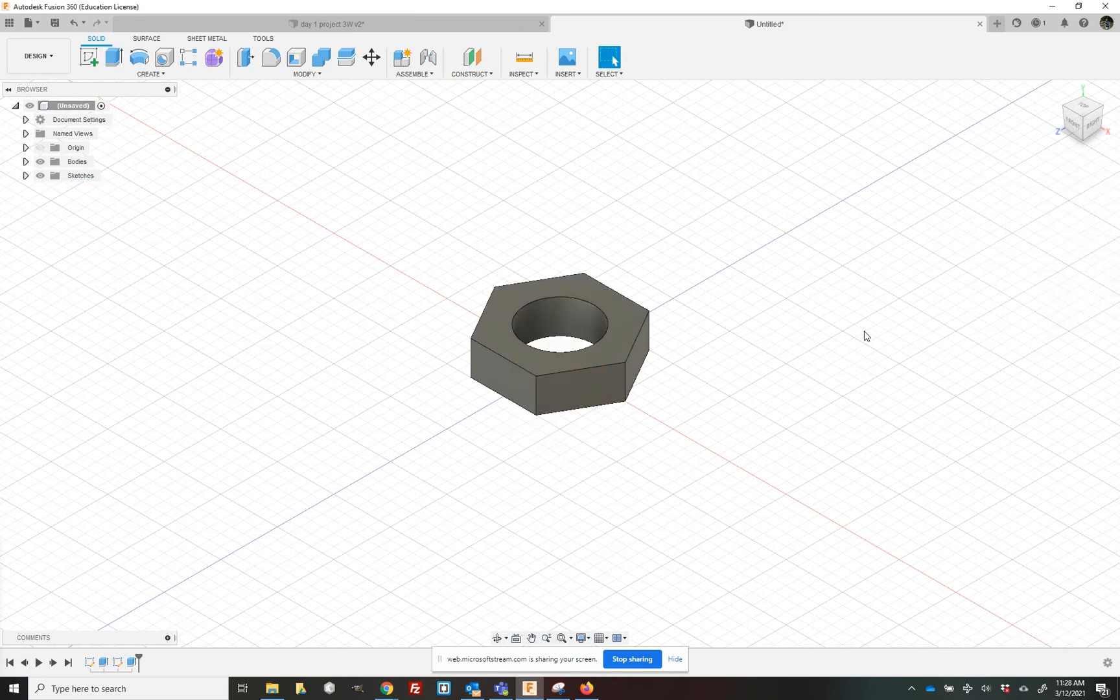